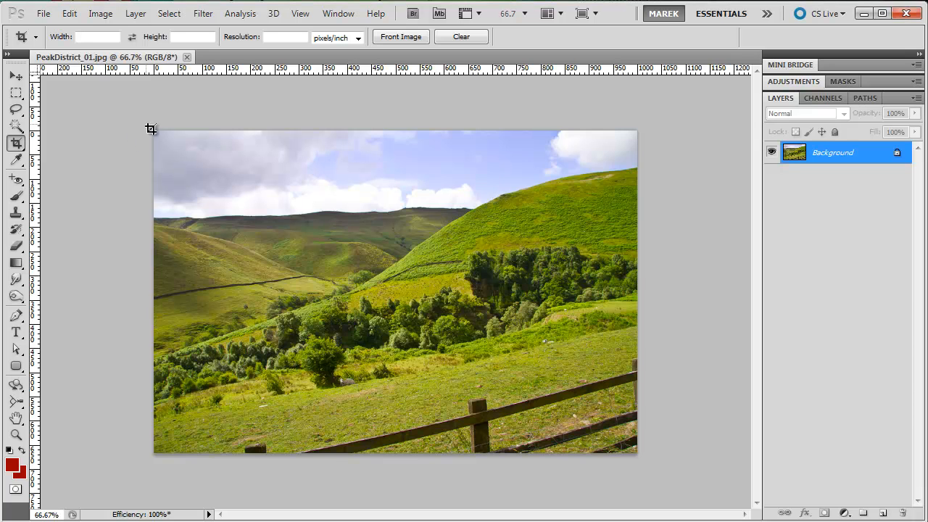
Check the photo's pixel dimensions in the Image Size dialog and leave them as they are
left_click(100, 13)
left_click(129, 117)
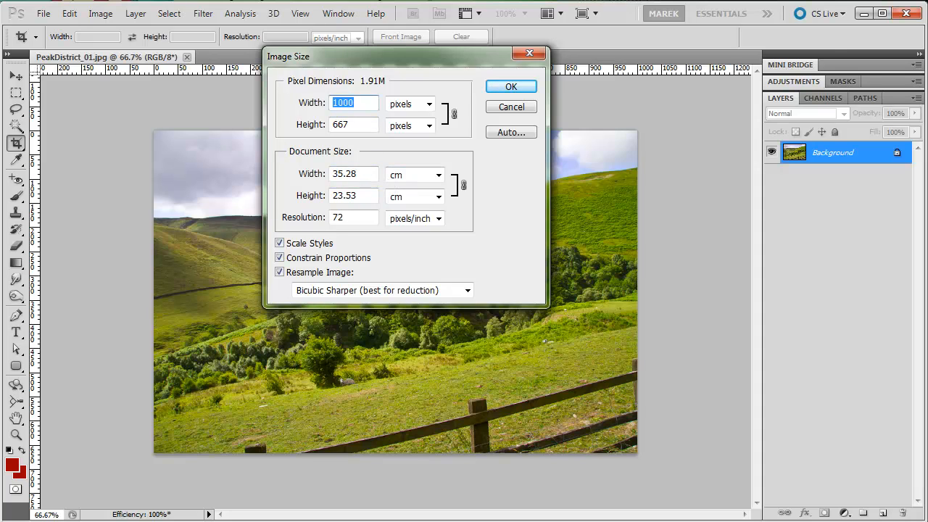
left_click(788, 1)
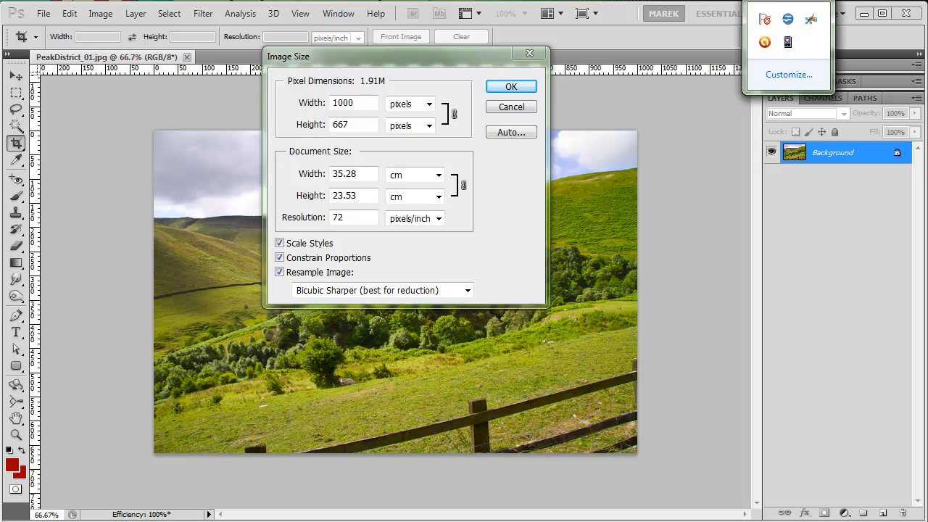
left_click(354, 70)
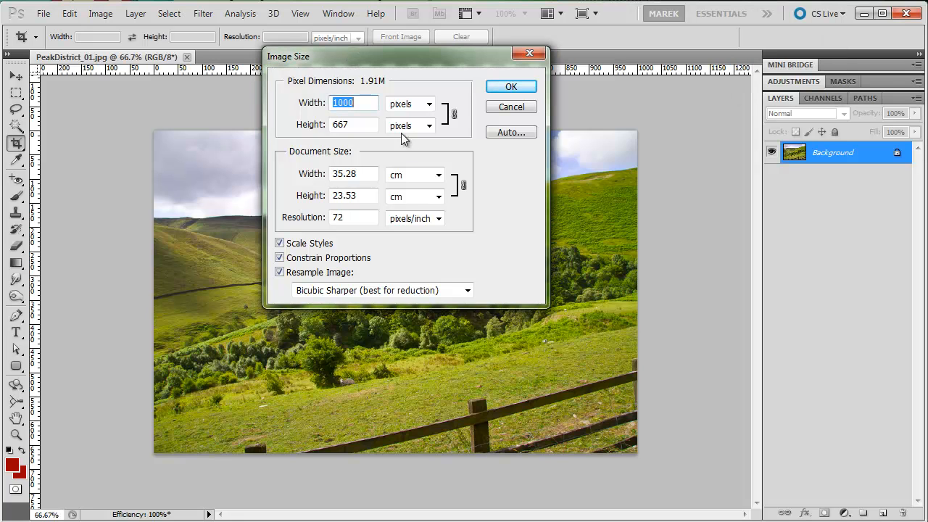
left_click(513, 107)
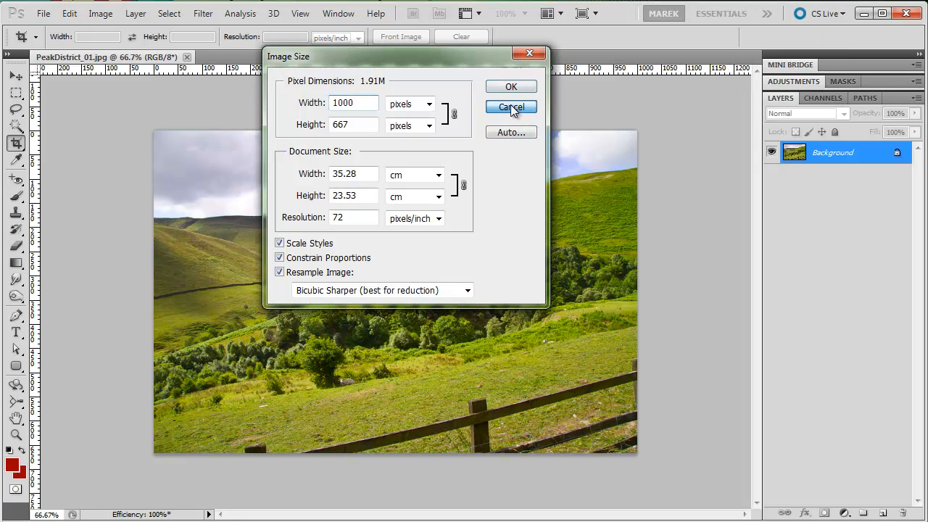
Crop the photo to 400 px wide by 300 px high, using its full height with the crop frame shifted slightly right
left_click(103, 35)
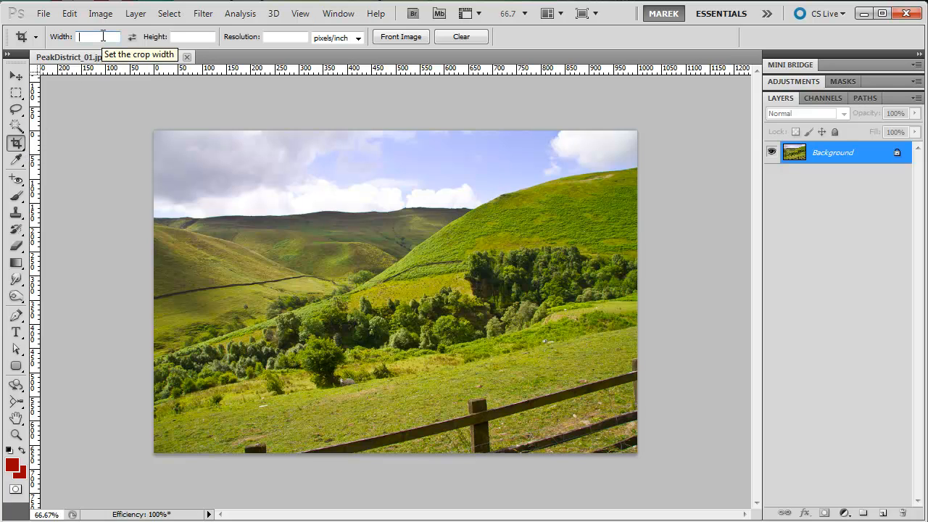
type("400")
key("Tab")
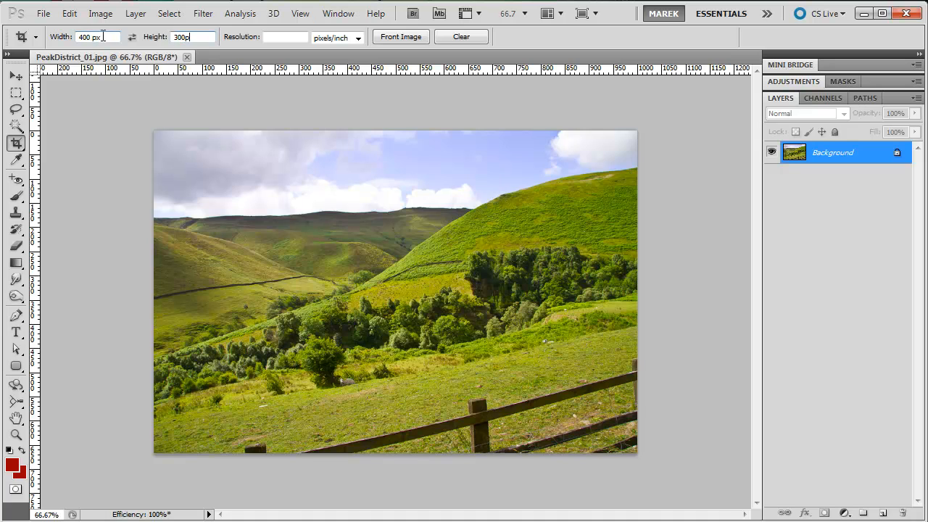
key("Return")
left_click_drag(158, 126, 668, 459)
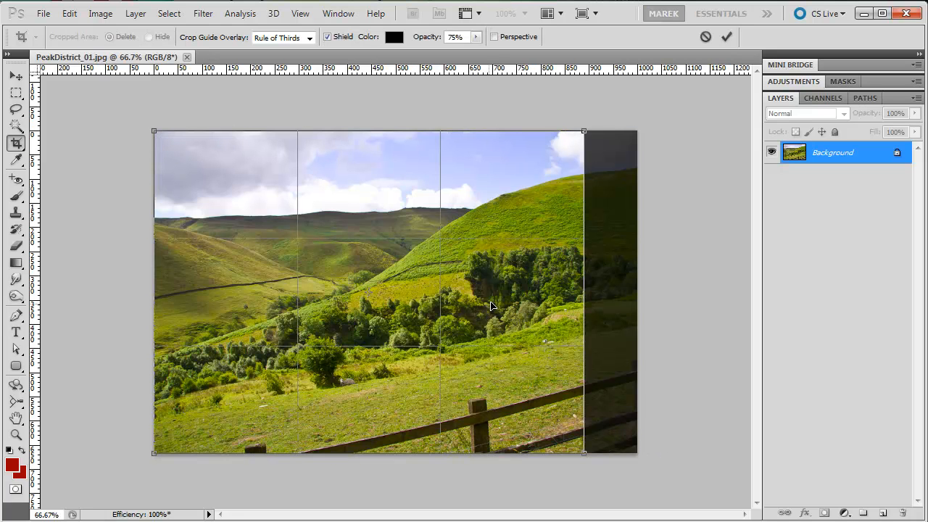
left_click_drag(506, 280, 546, 287)
left_click(727, 37)
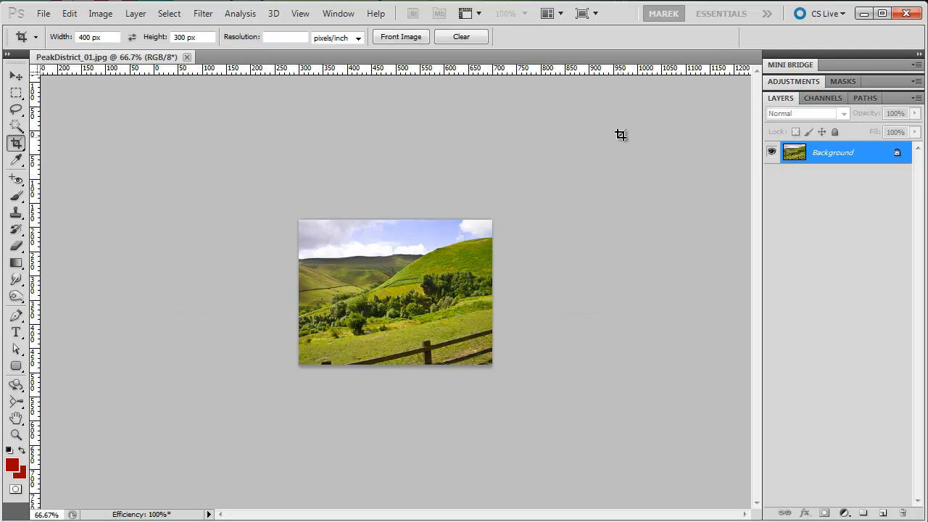
Draw a rounded rectangle with a 30 px radius and the 1 Px Stroke 0% Fill Opacity style over nearly the whole photo
left_click(301, 13)
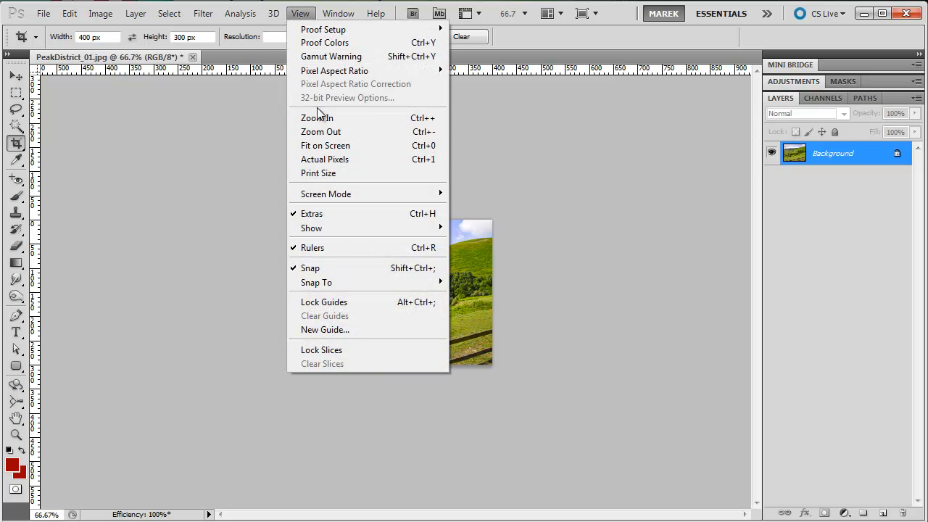
left_click(319, 117)
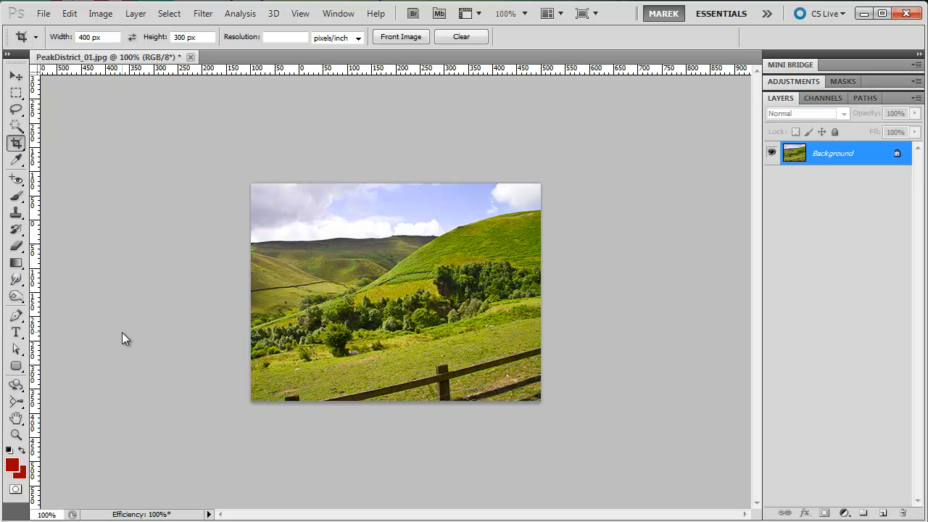
left_click(17, 370)
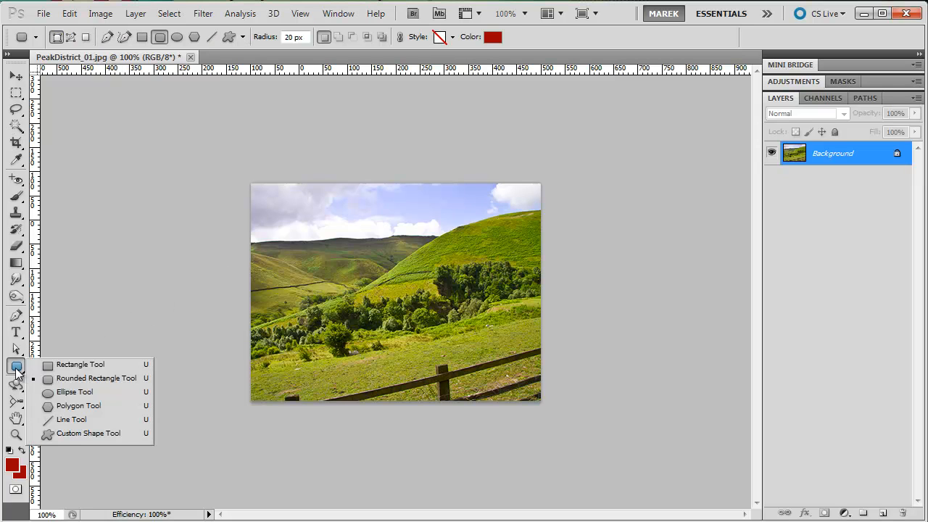
left_click(93, 383)
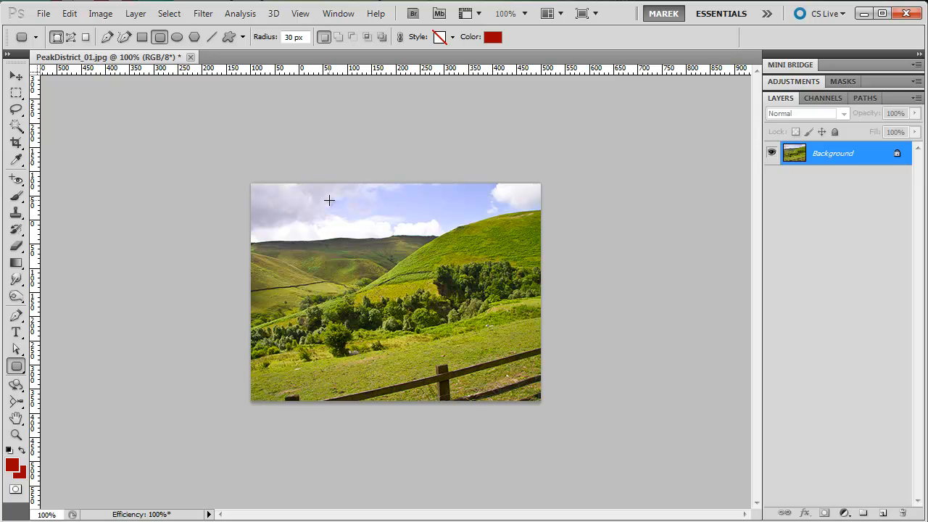
left_click(453, 37)
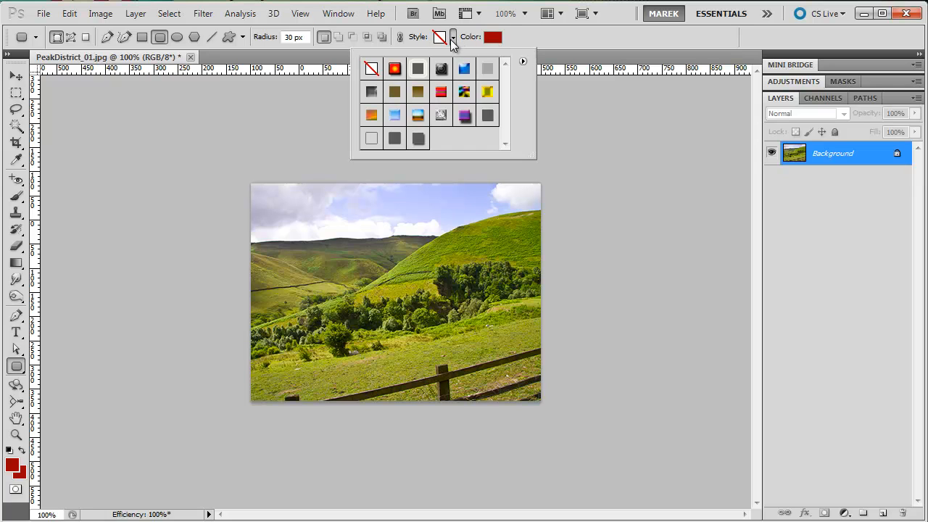
double_click(371, 142)
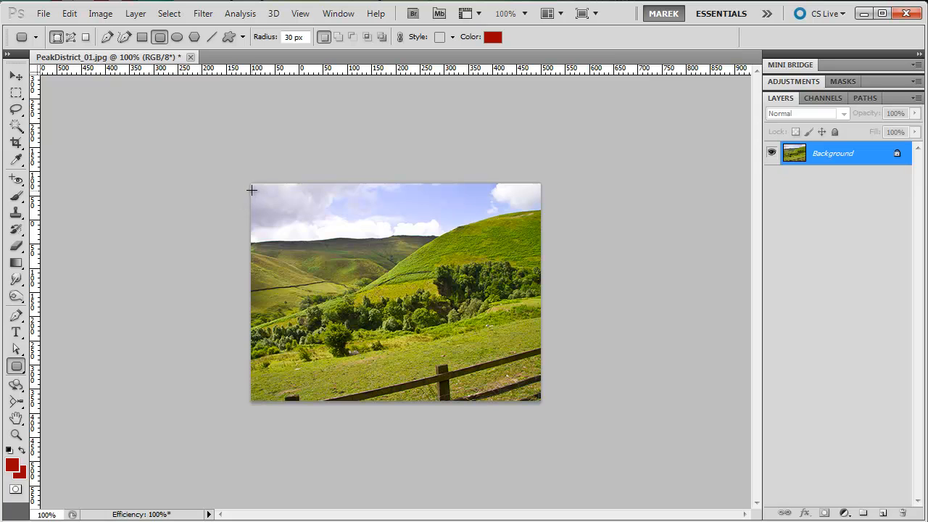
mouse_move(250, 187)
left_mouse_down()
mouse_move(325, 243)
mouse_move(456, 305)
mouse_move(542, 400)
left_mouse_up()
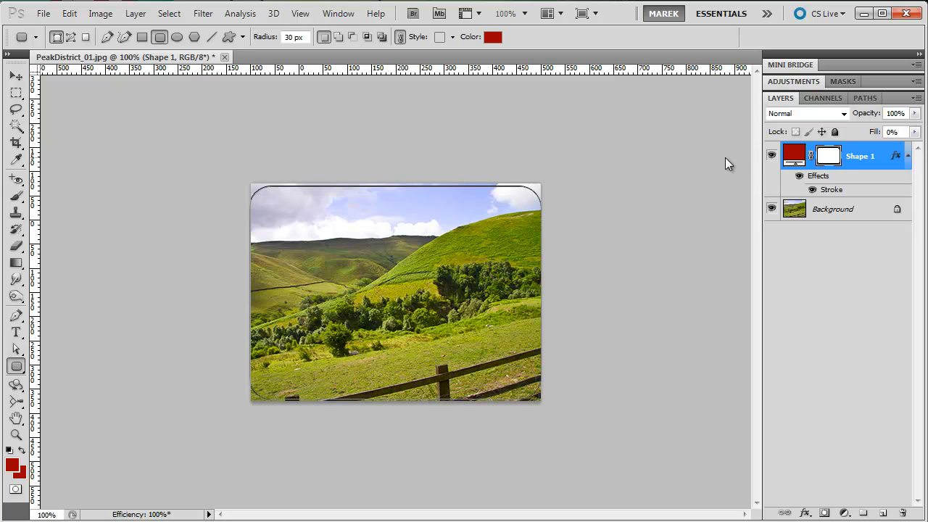
Load the rounded rectangle's vector mask as a selection and copy the merged image inside it
left_click(829, 156)
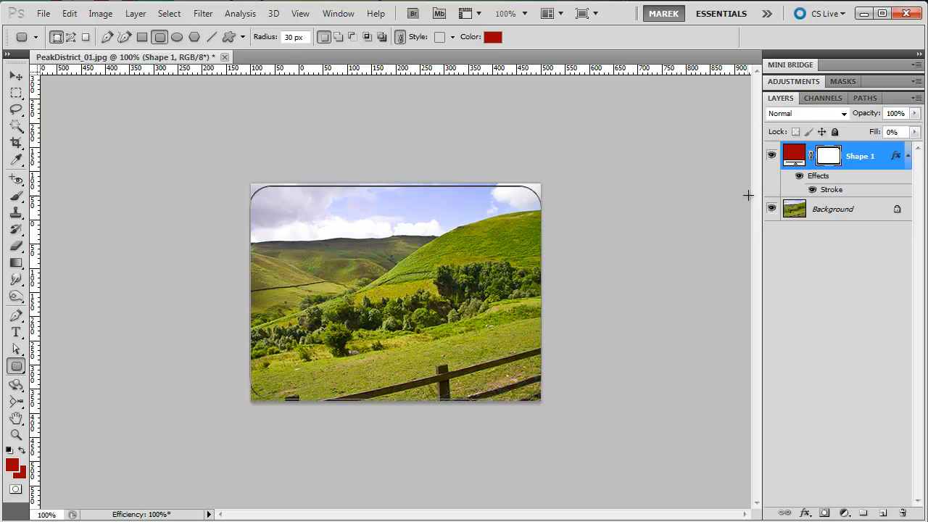
left_click(830, 158)
left_click(830, 158, "ctrl")
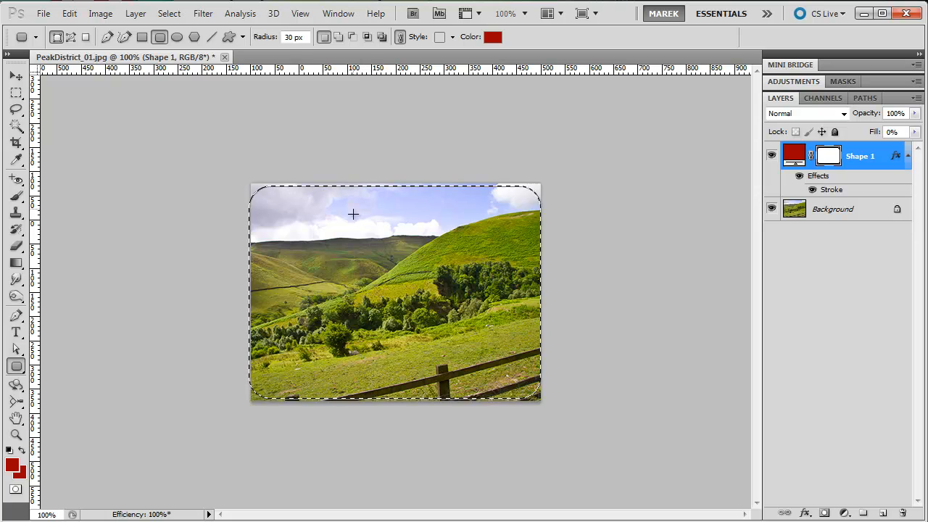
left_click(67, 14)
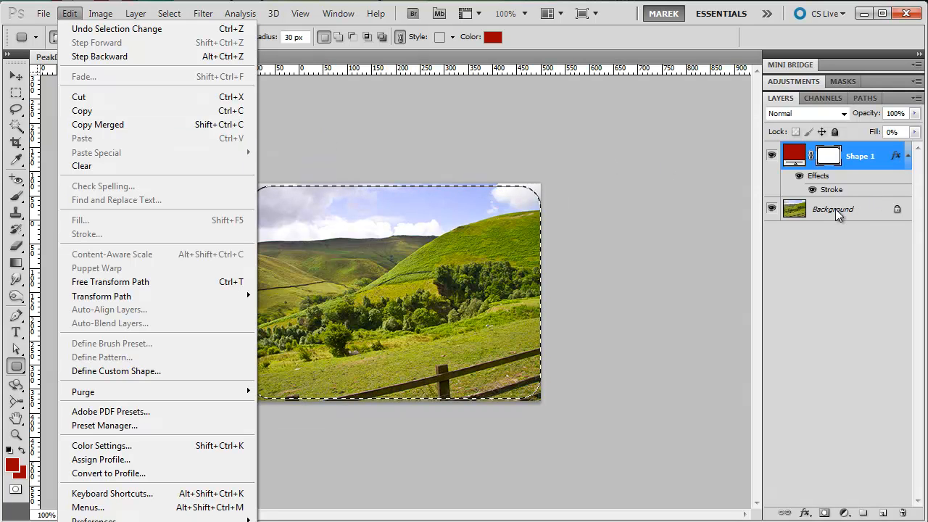
left_click(121, 125)
Create a new 400 by 300 pixel RGB document at 72 pixels/inch with a transparent background
left_click(44, 13)
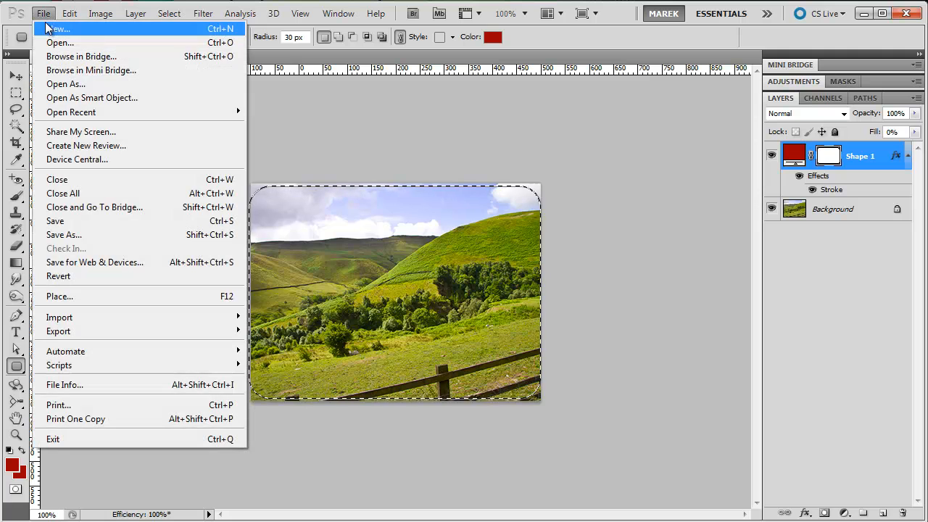
left_click(54, 29)
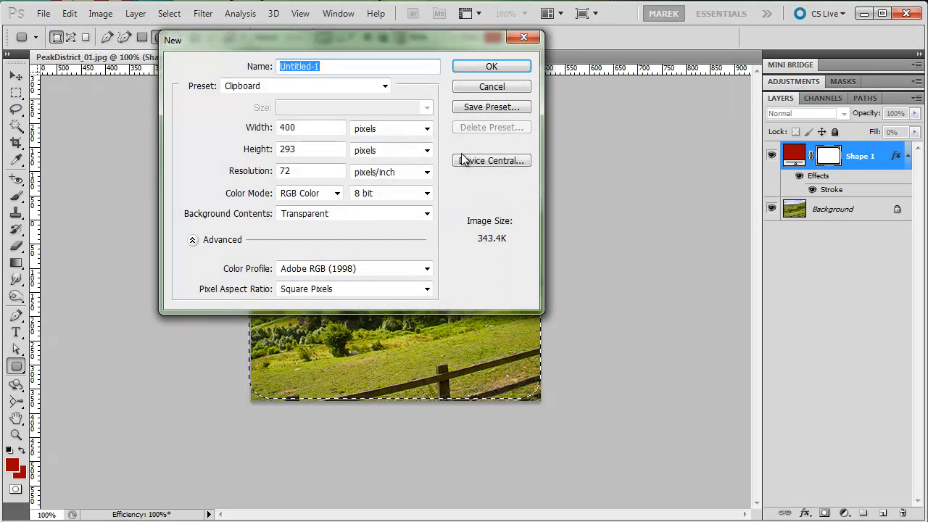
left_click_drag(367, 37, 458, 103)
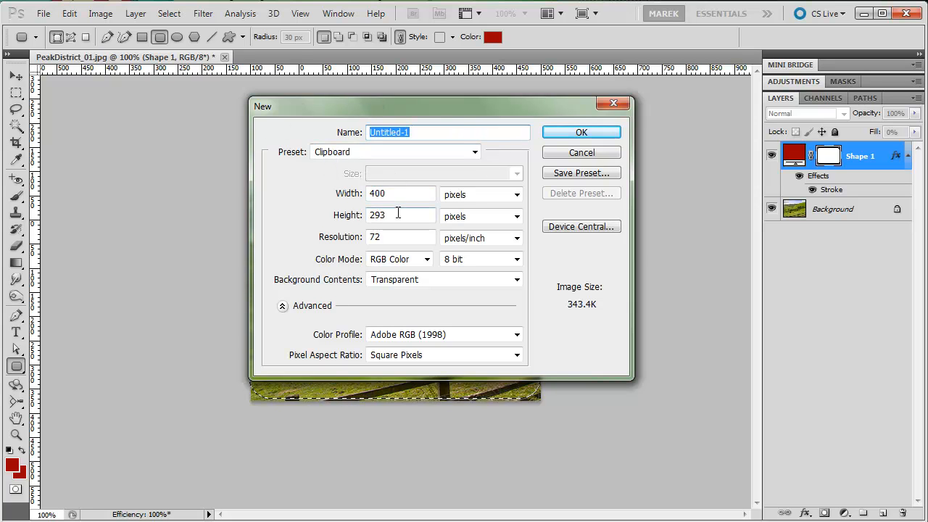
left_click_drag(393, 215, 342, 221)
type("300")
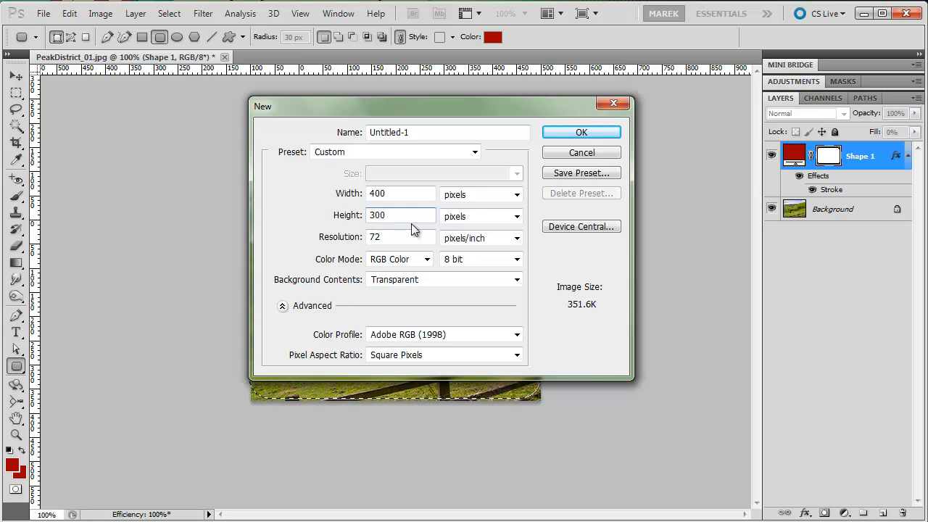
left_click(516, 282)
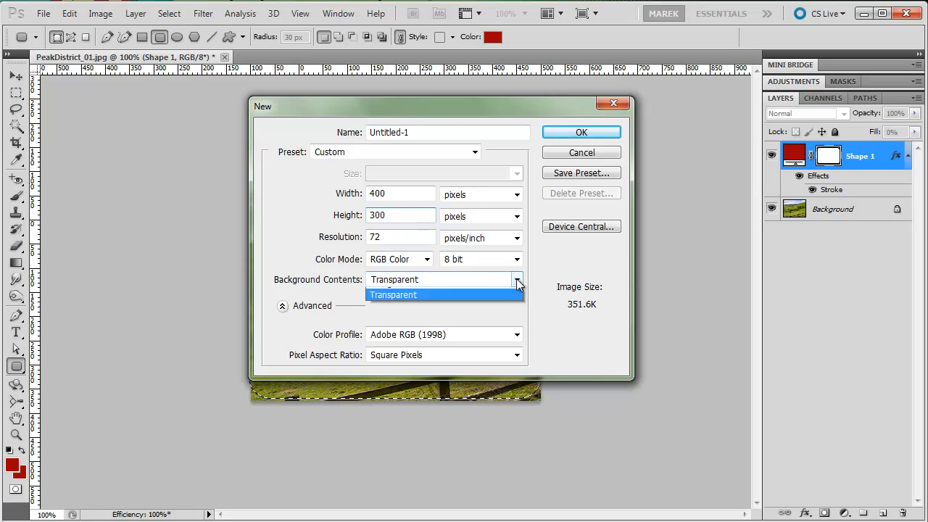
left_click(425, 319)
left_click(562, 132)
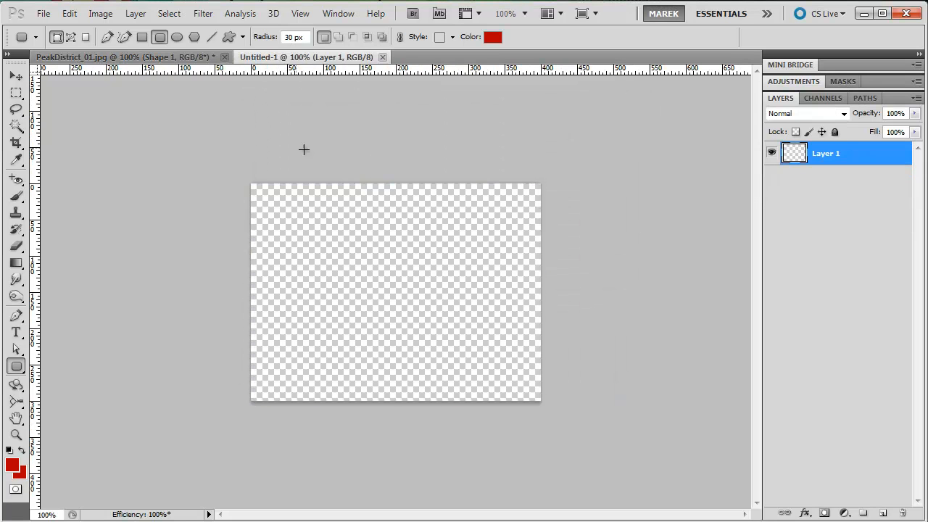
Paste the copied rounded photo into the new document without converting its colors, preserving the color numbers
left_click(69, 13)
left_click(97, 138)
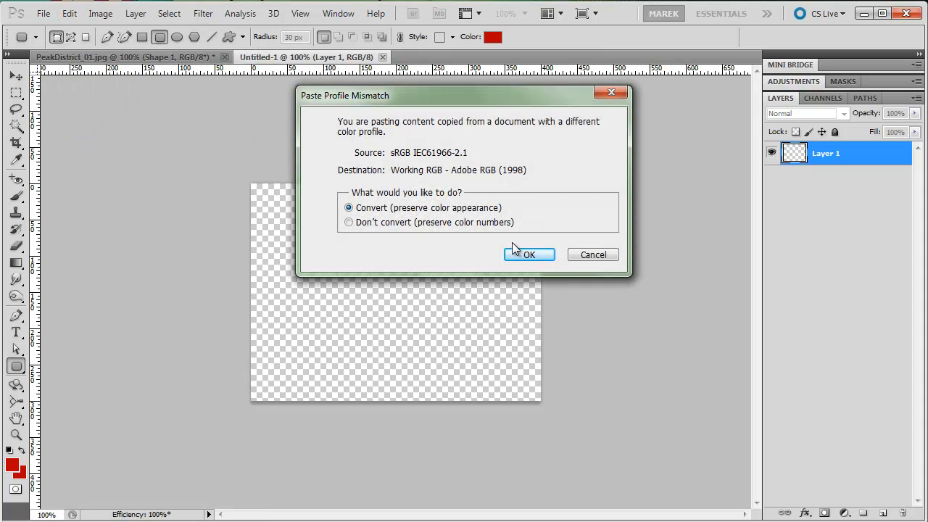
left_click(385, 222)
left_click(529, 254)
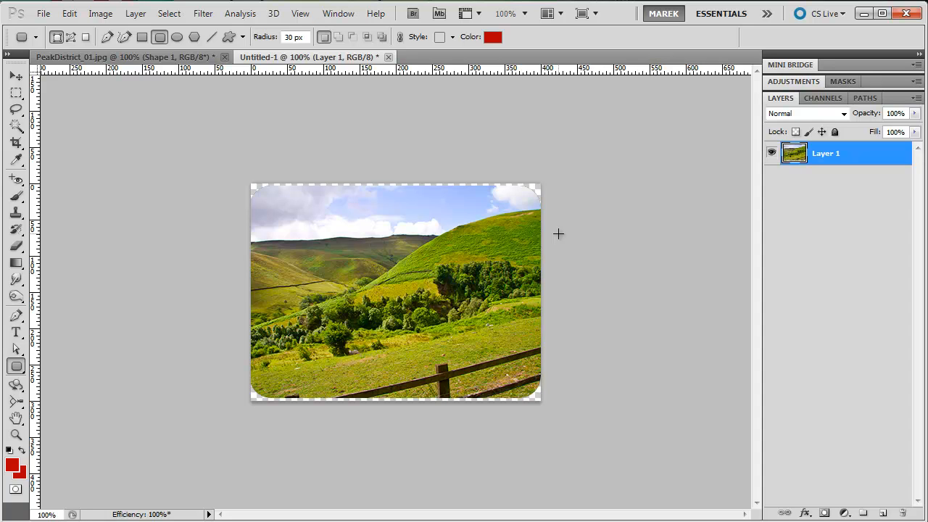
Preview the web export as PNG-8 beside the original in 2-Up view and leave without saving
left_click(43, 14)
left_click(152, 261)
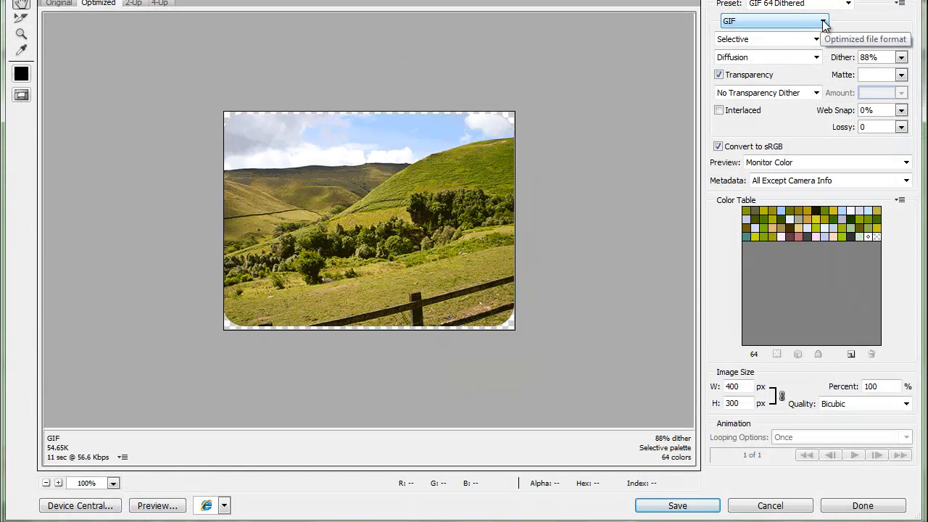
left_click(133, 5)
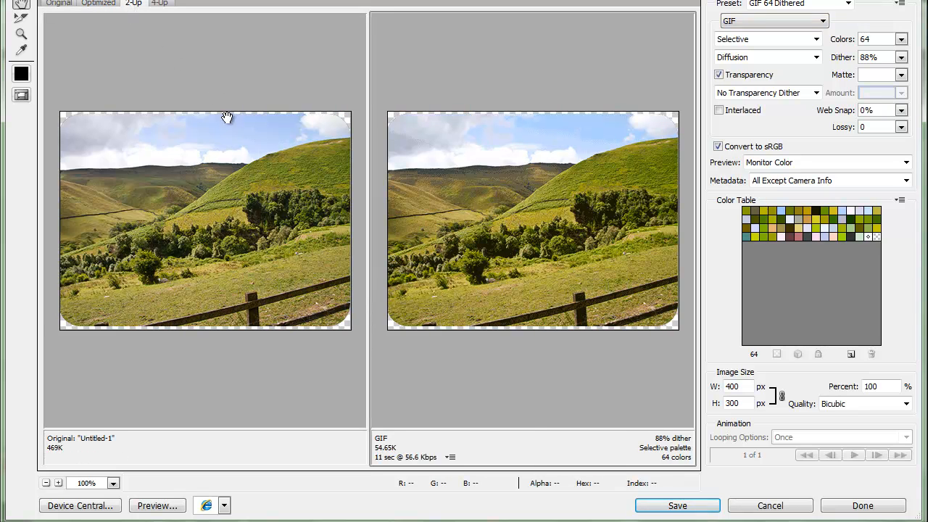
left_click(817, 31)
left_click(782, 51)
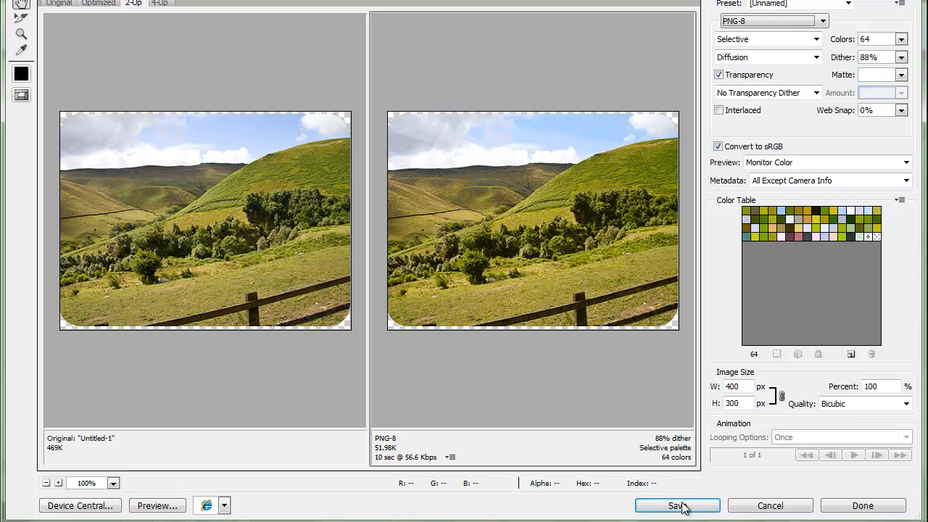
left_click(768, 505)
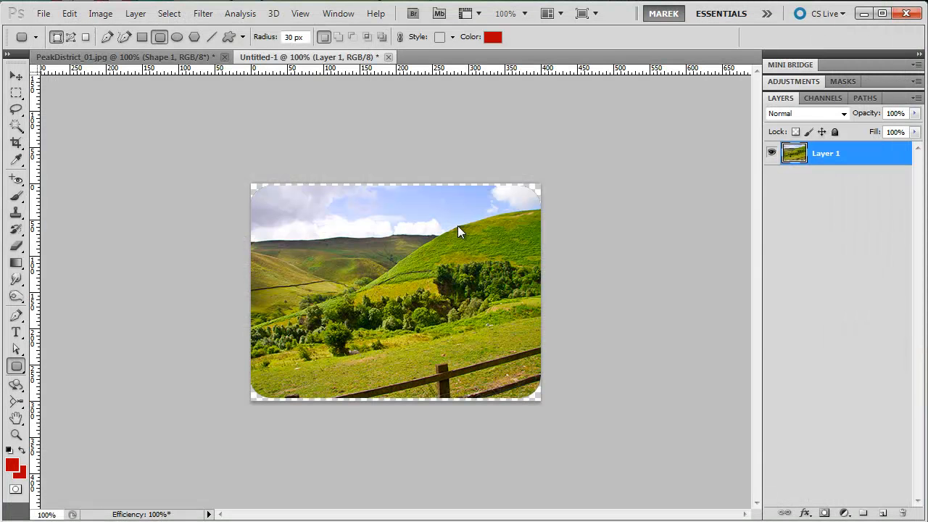
Add a drop shadow effect to the rounded photo layer with a 125° lighting angle
left_click(804, 512)
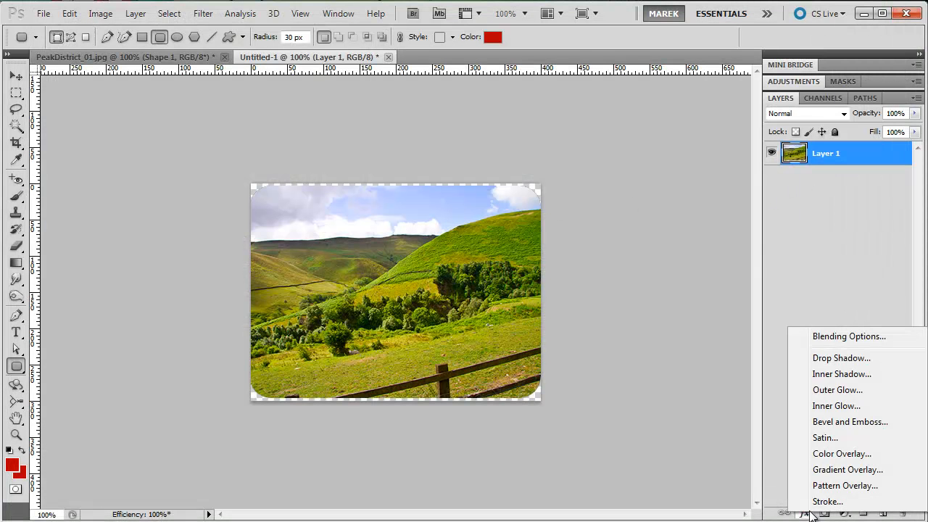
left_click(838, 359)
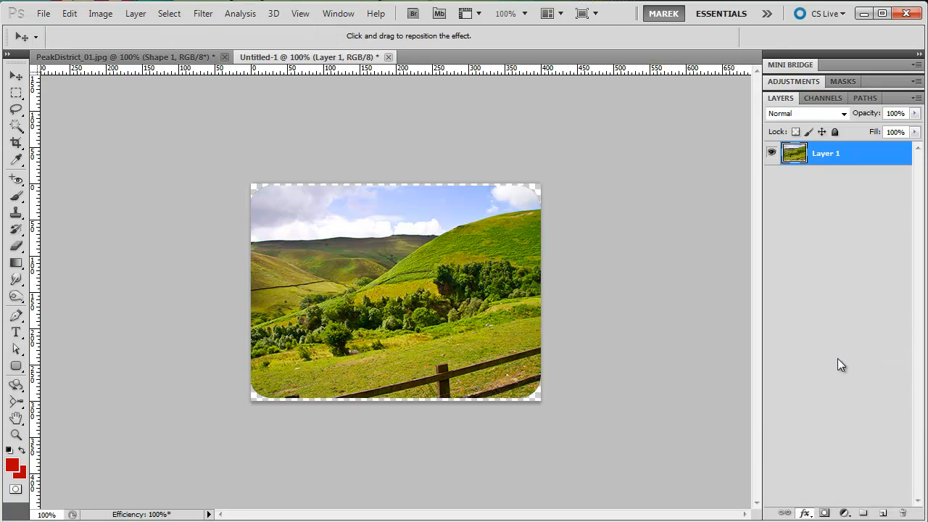
left_click_drag(615, 118, 589, 111)
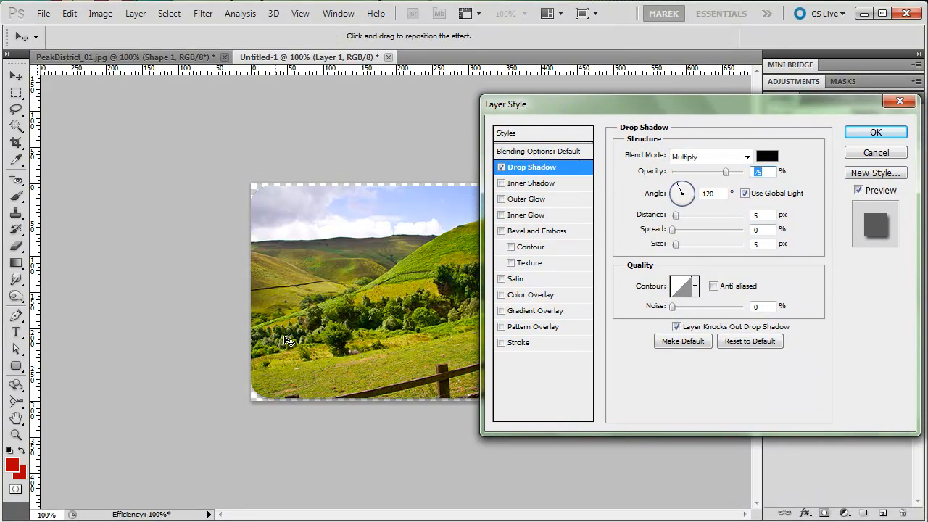
left_click_drag(679, 185, 677, 187)
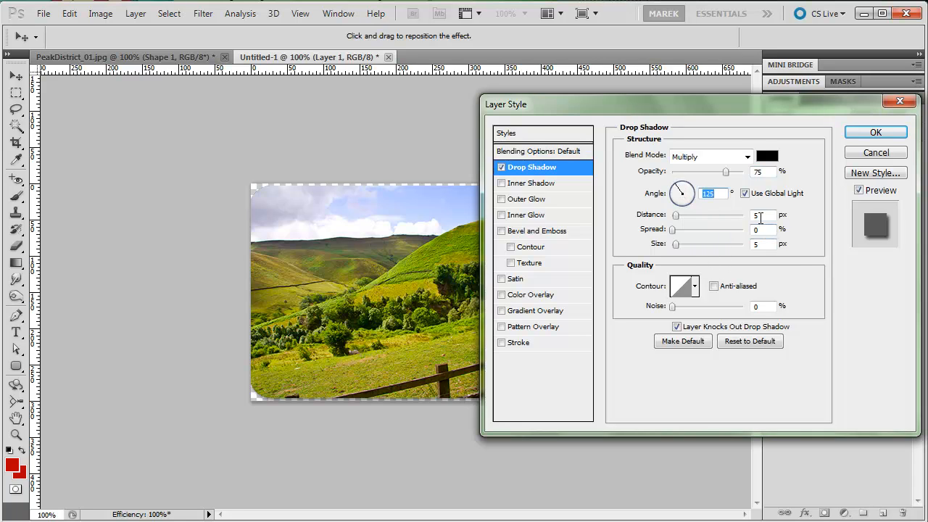
Try a drop shadow distance of 7 px with a size of 7 px
left_click_drag(761, 216, 736, 215)
key("Up")
key("Up")
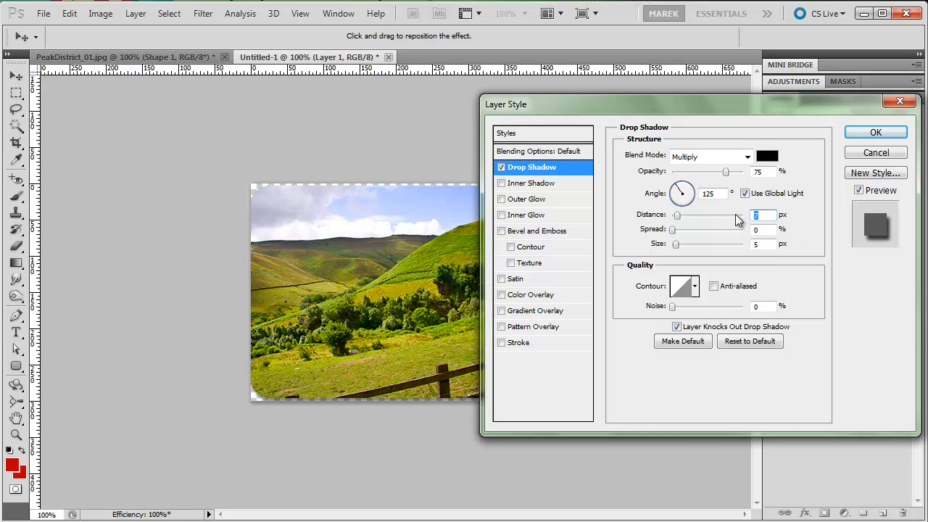
key("Tab")
key("Tab")
key("Up")
key("Up")
key("Up")
key("Up")
key("Up")
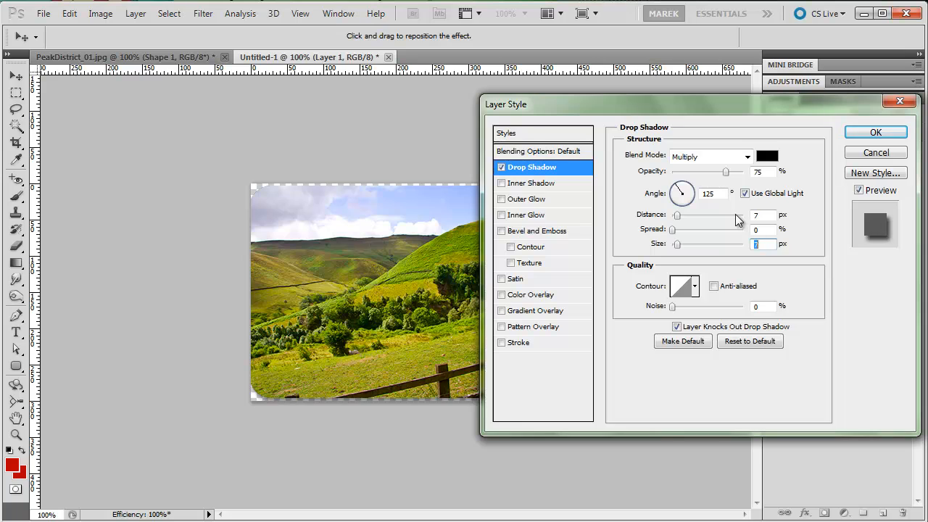
Compare a hard-edged shadow size of 0 px with a softened size of 7 px
key("Down")
key("Down")
key("Down")
key("Down")
key("Down")
key("Down")
key("Down")
key("Down")
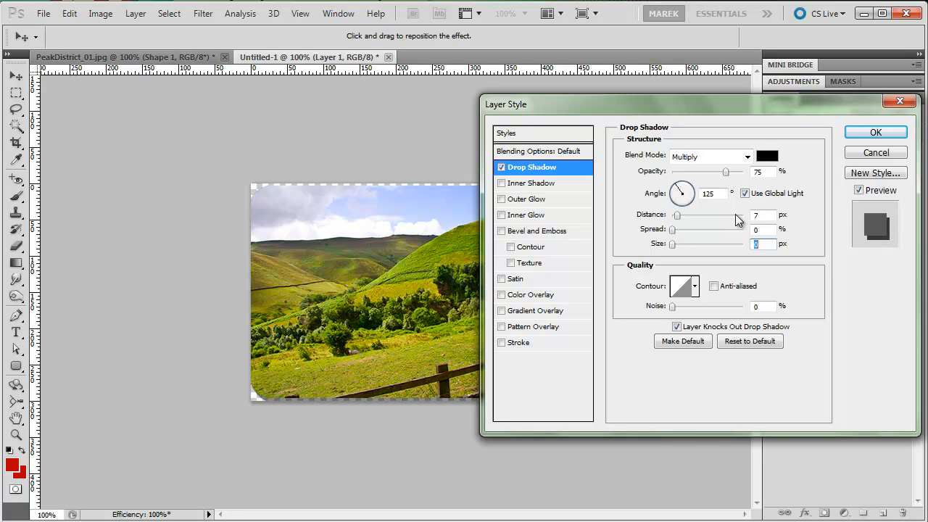
key("Up")
key("Up")
key("Up")
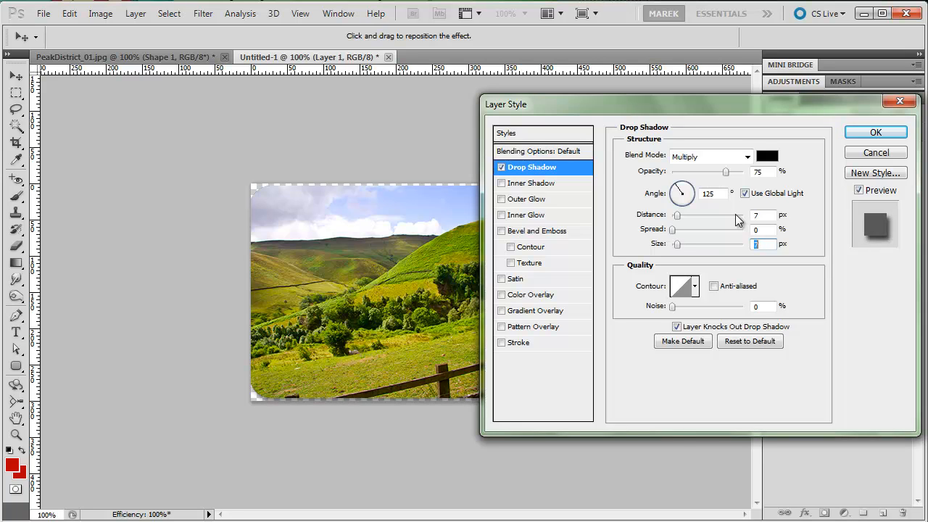
Reduce the drop shadow's distance to 4 px
key("shift+Tab")
key("shift+Tab")
key("Down")
key("Down")
key("Down")
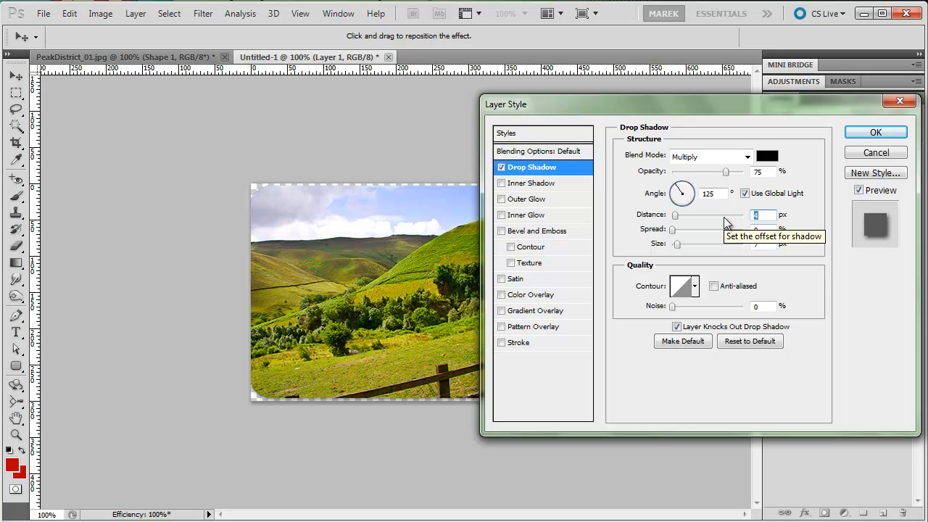
Reduce the drop shadow's size to a few pixels and apply the layer style
key("Tab")
key("Tab")
key("Down")
key("Down")
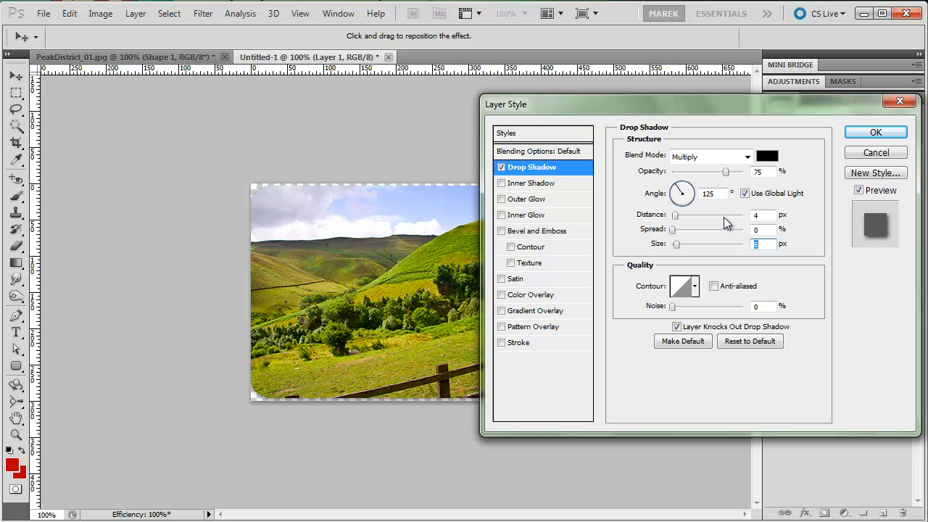
key("Down")
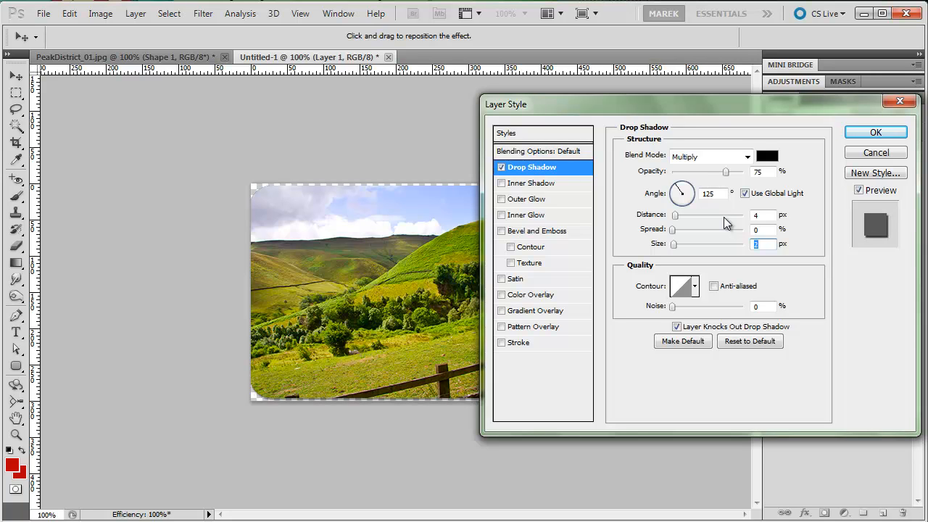
key("Up")
left_click(873, 133)
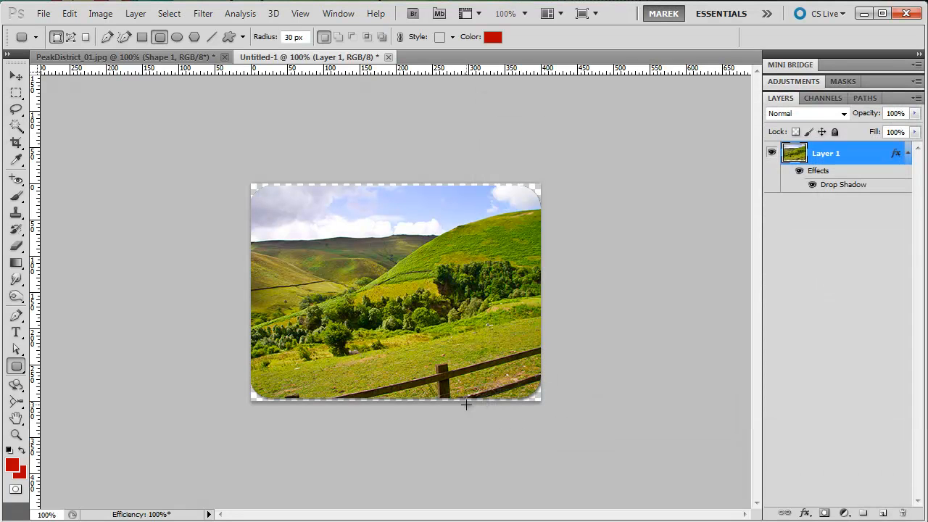
Open the shadowed image for web export, preview it as PNG-8, and set the output format to PNG-24
left_click(43, 13)
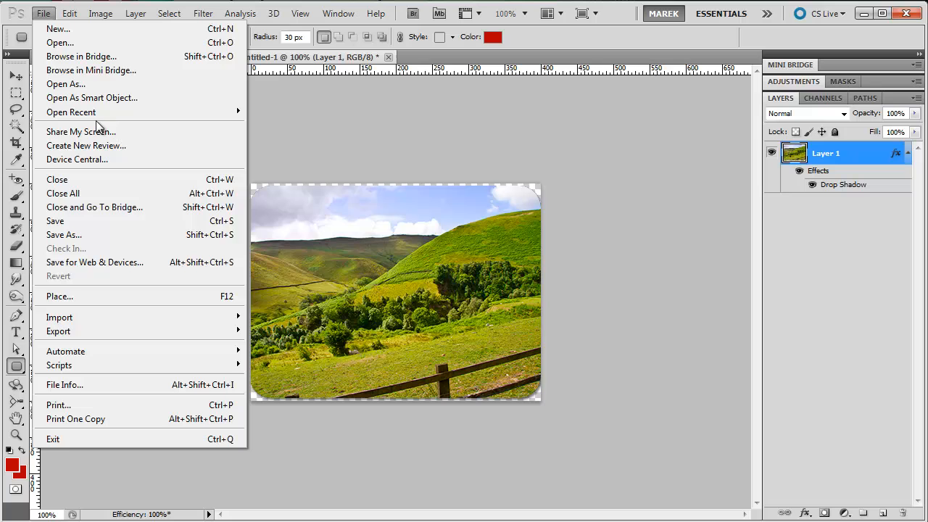
left_click(143, 263)
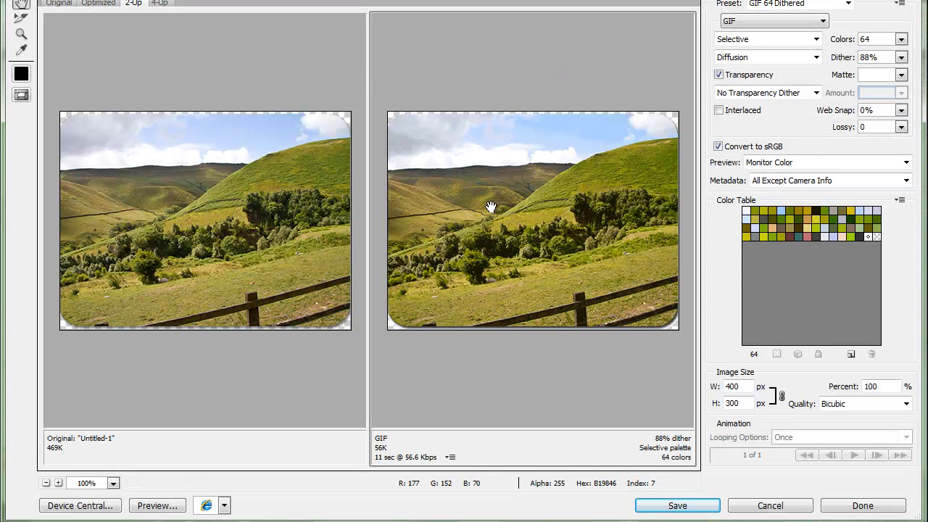
left_click(796, 22)
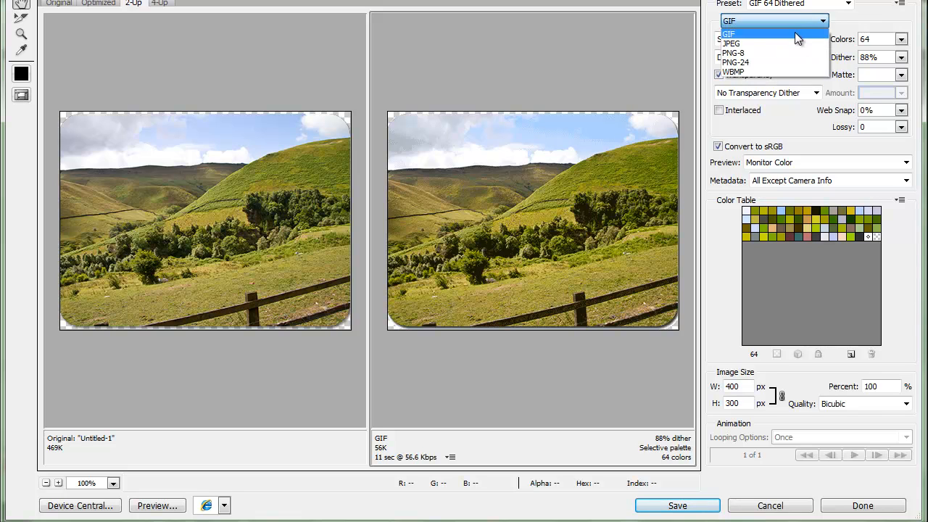
left_click(751, 53)
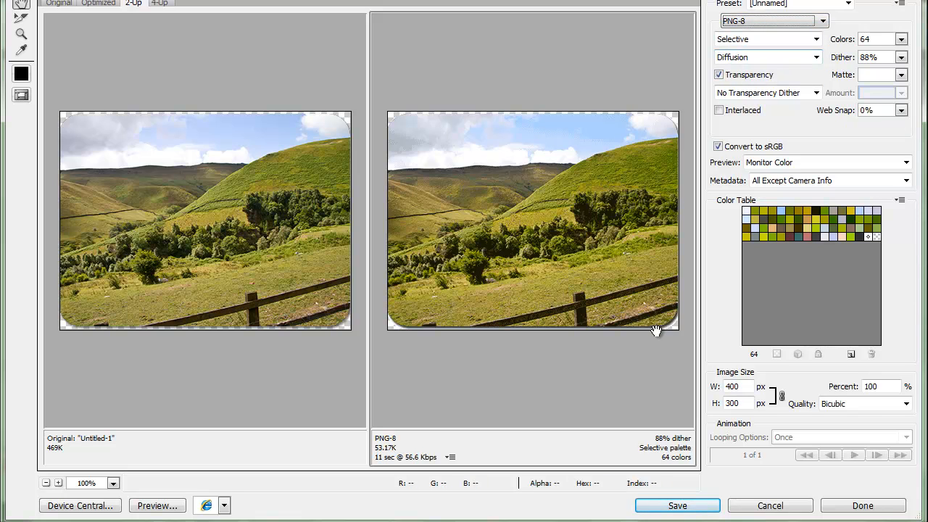
left_click(823, 22)
left_click(781, 62)
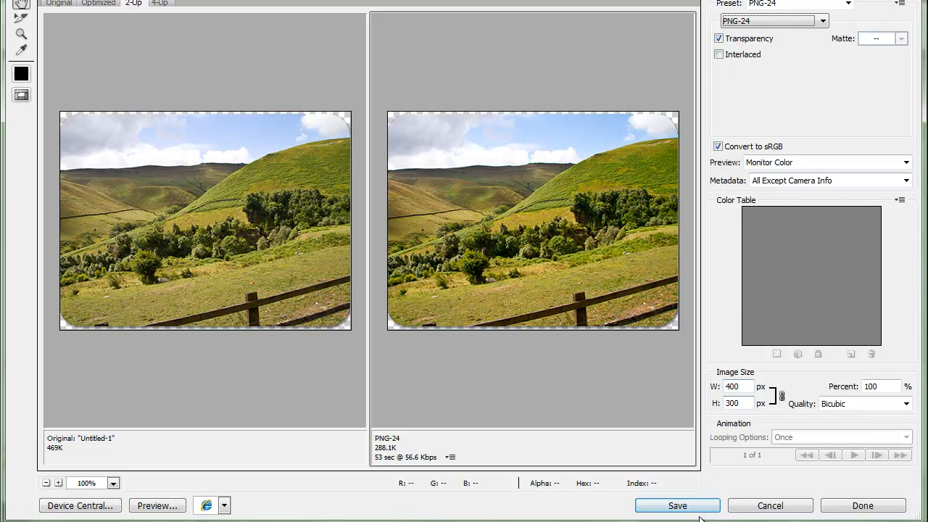
Save the optimized PNG-24 to the Desktop with the file name image
left_click(679, 505)
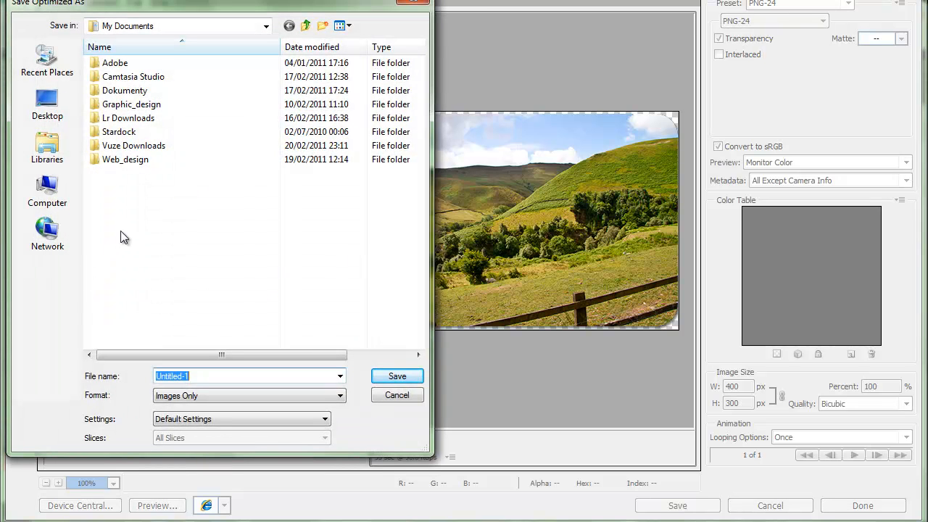
type("image")
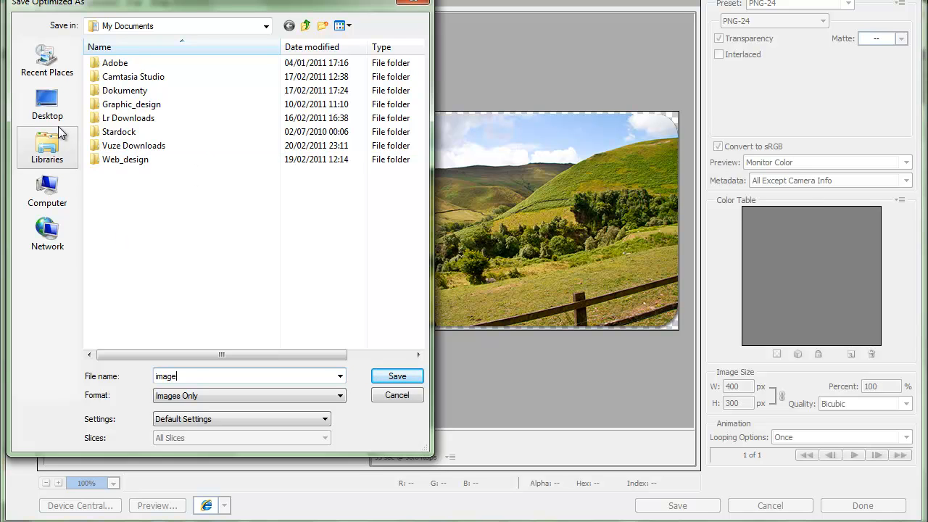
left_click(47, 105)
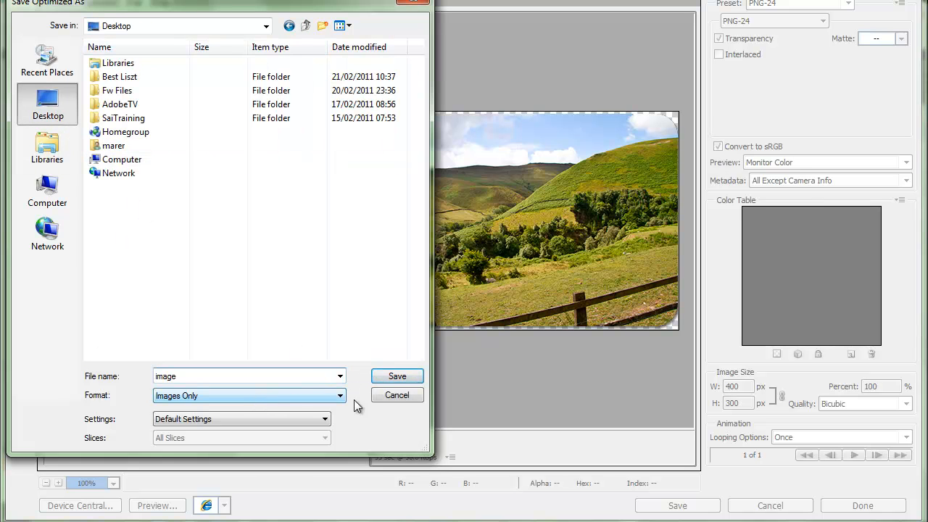
left_click(395, 376)
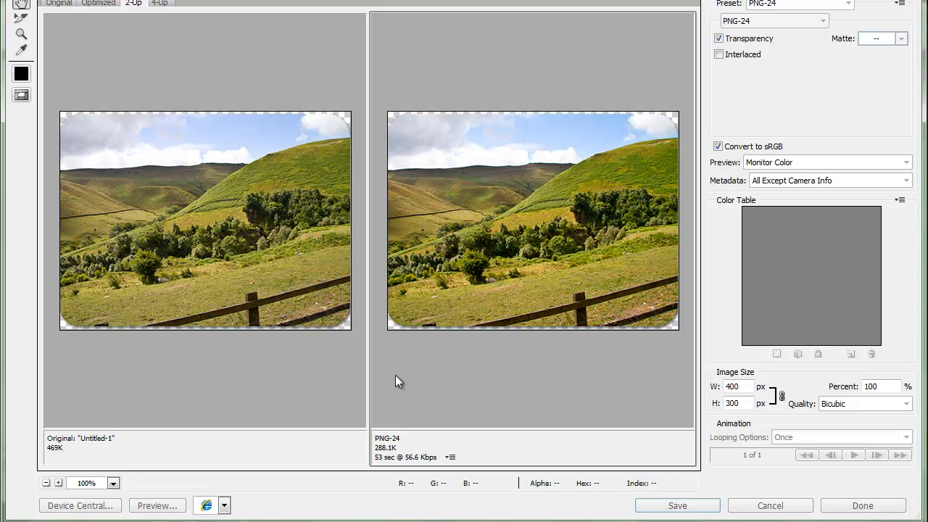
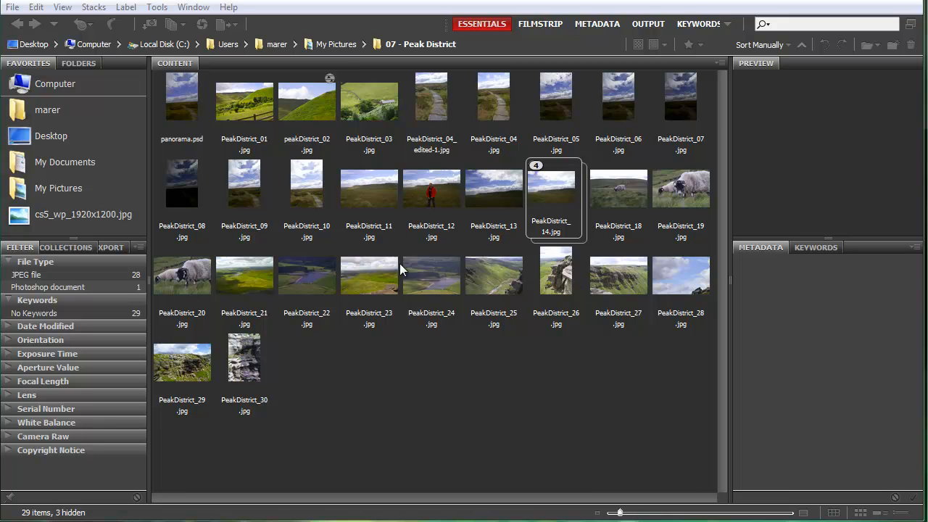
Switch to Adobe Bridge's Output workspace and select the photos PeakDistrict_21, 23, 24, 25, 01 and 03
left_click(241, 282)
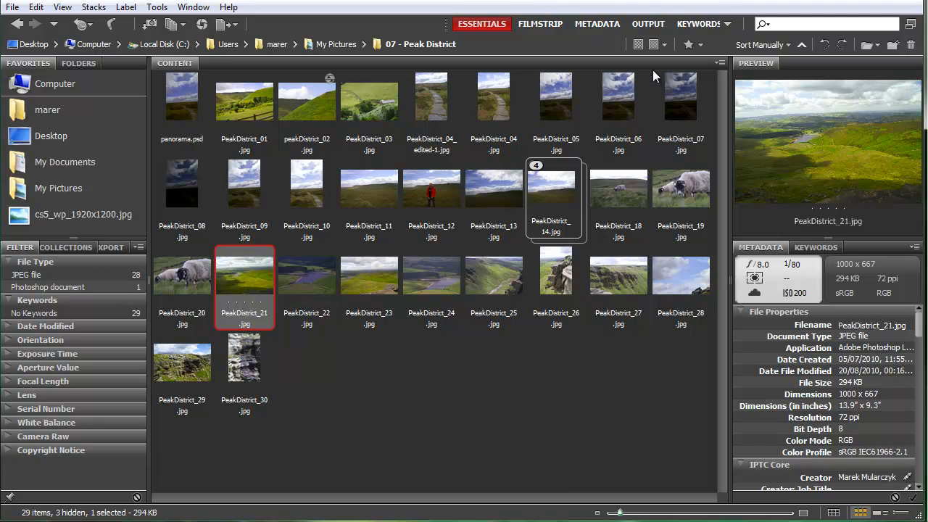
left_click(648, 26)
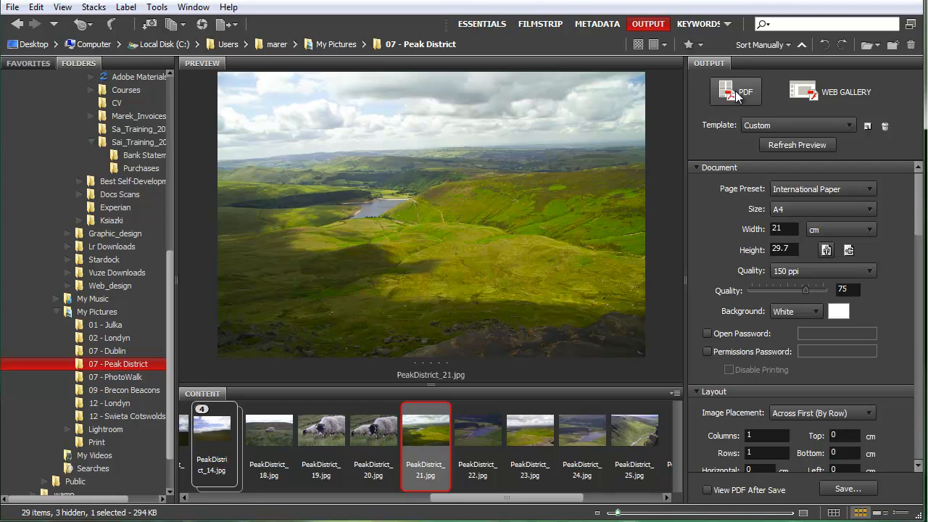
left_click(517, 484, "ctrl")
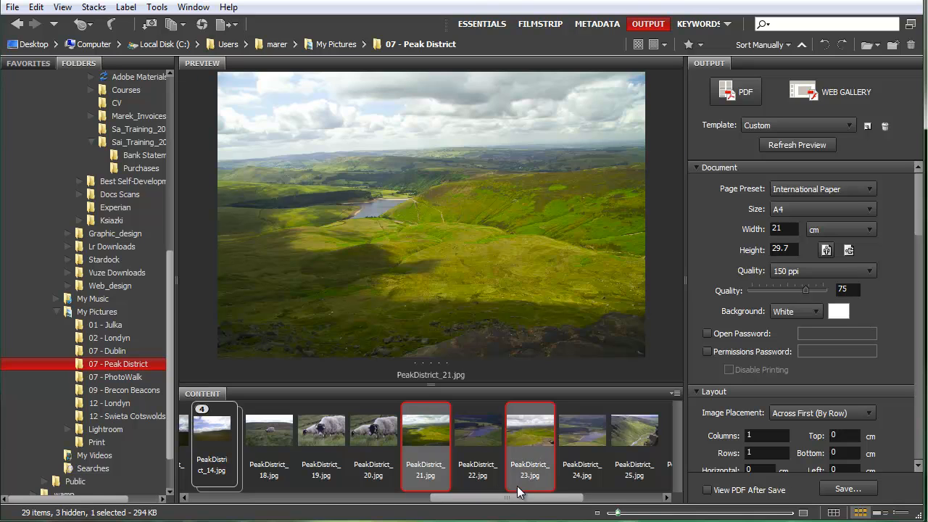
scroll(526, 482, "right", 3)
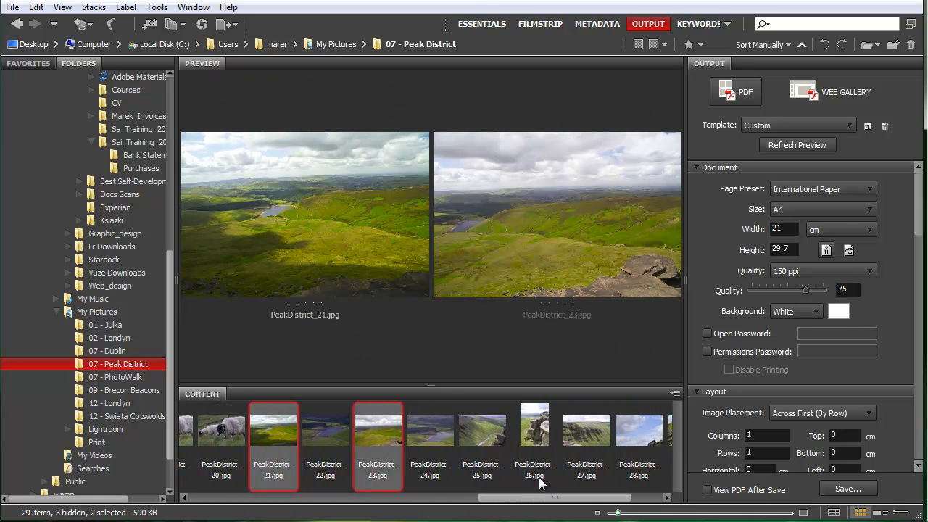
left_click(484, 428, "ctrl")
left_click(432, 430, "ctrl")
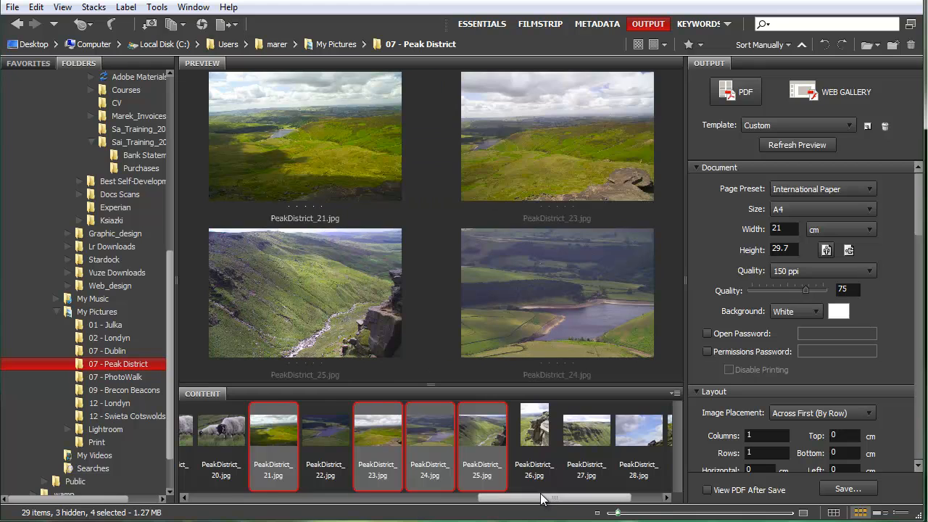
scroll(542, 499, "right", 2)
left_click_drag(551, 500, 227, 478)
left_click(265, 432, "ctrl")
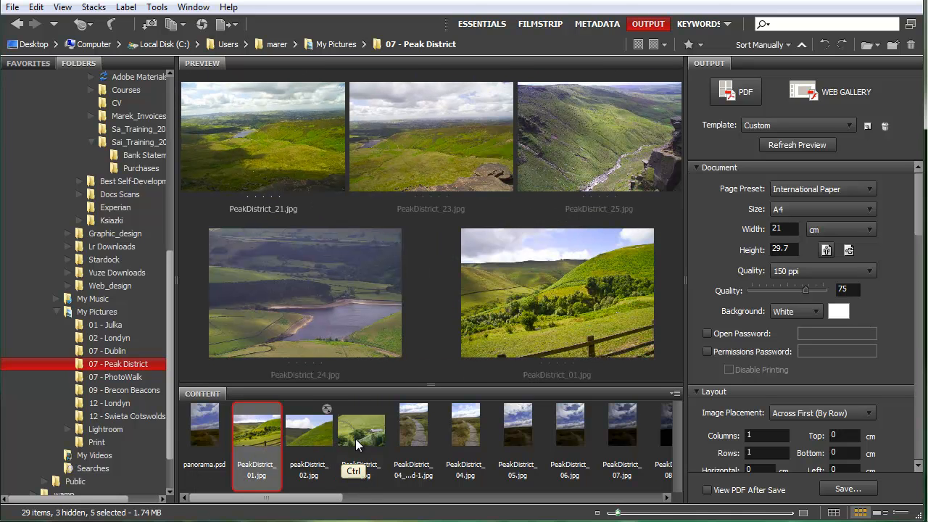
left_click(357, 440, "ctrl")
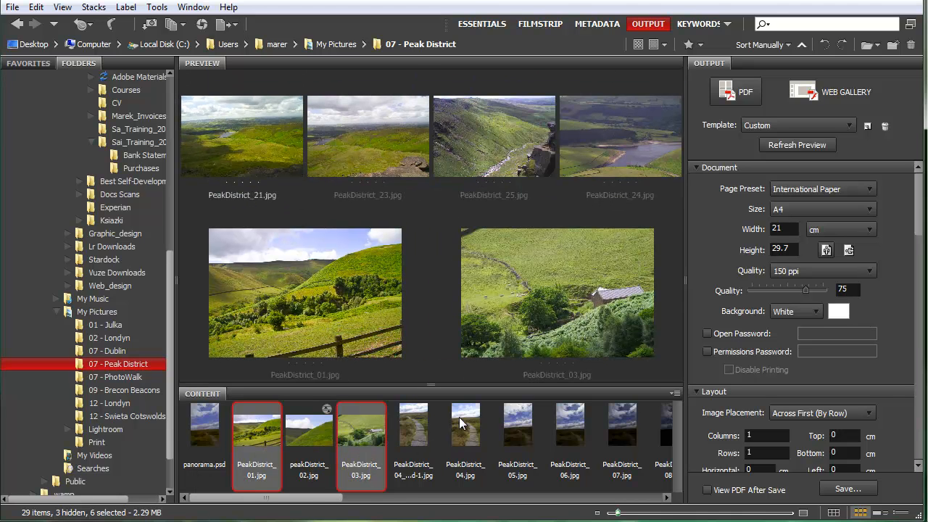
Apply the 4*5 Contact Sheet template to the PDF output and refresh the preview
left_click(852, 127)
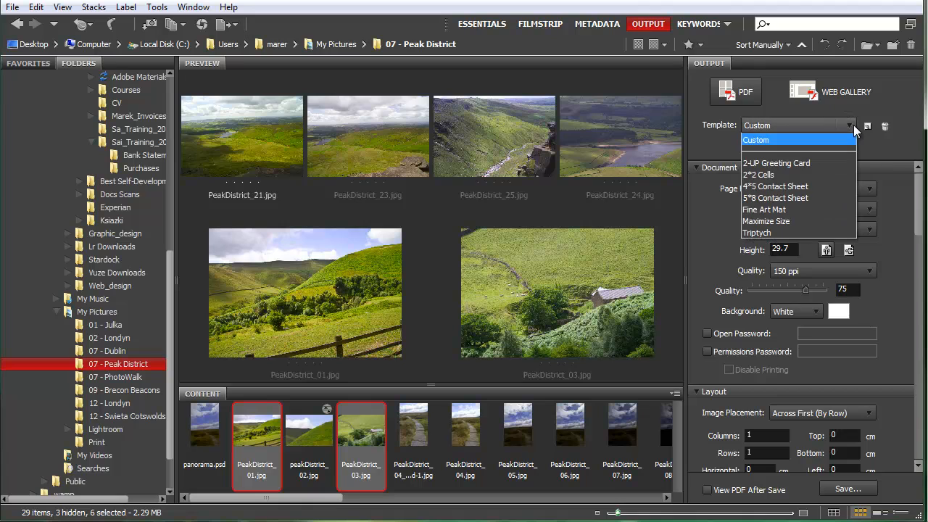
left_click(781, 188)
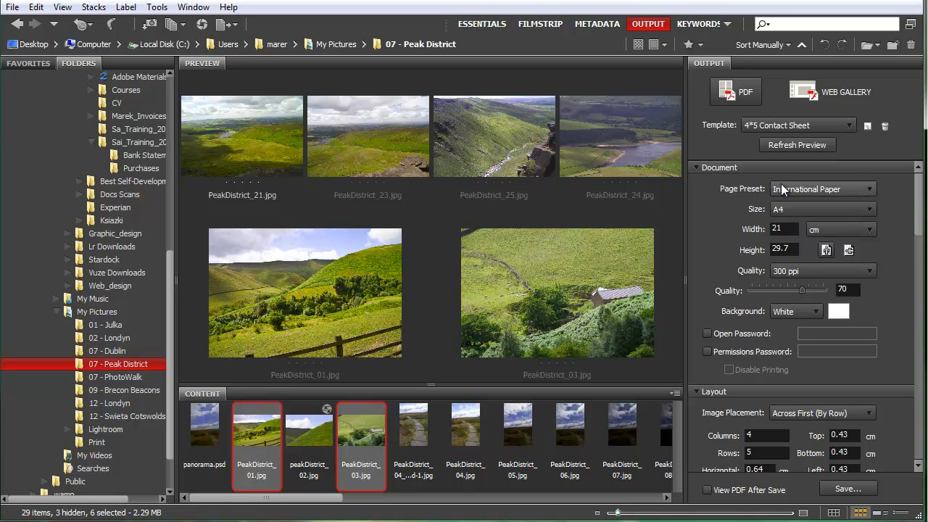
left_click(792, 150)
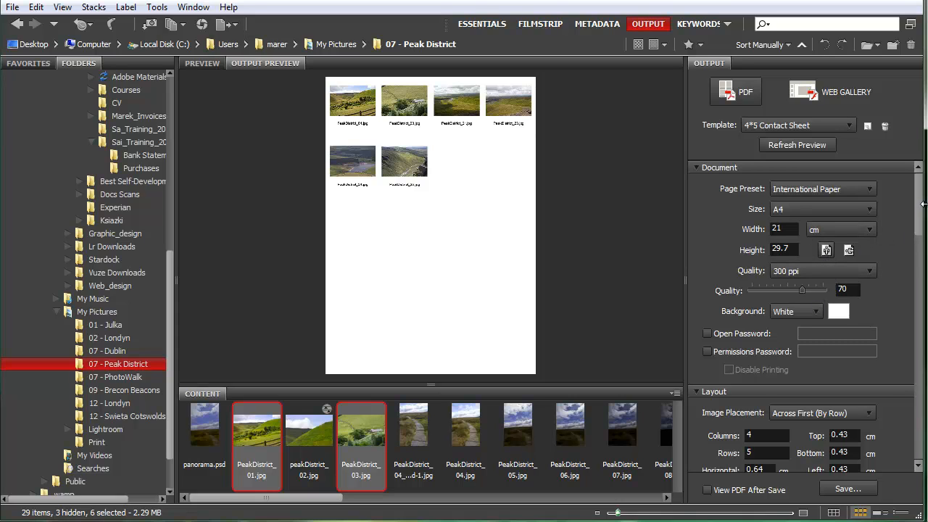
Set the contact sheet layout to 2 columns and 3 rows
left_click_drag(919, 215, 920, 254)
scroll(920, 255, "down", 2)
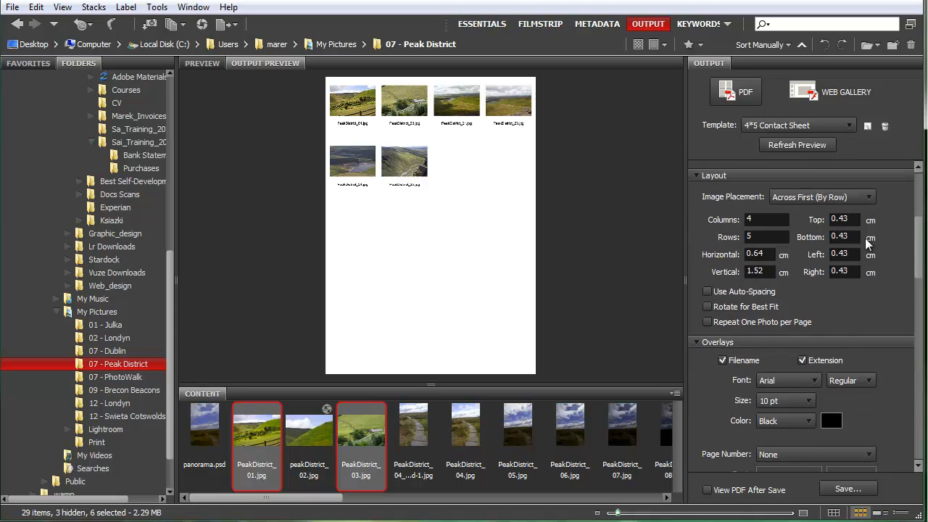
left_click_drag(763, 226, 723, 227)
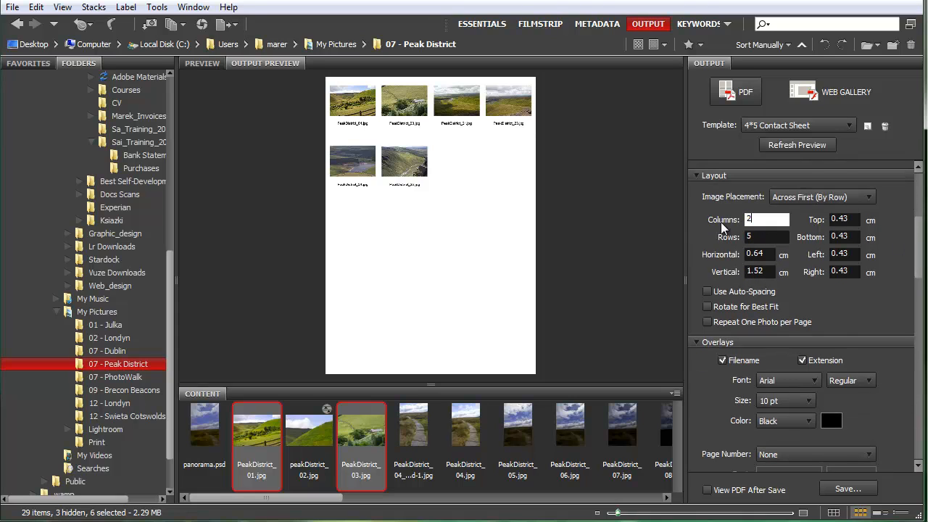
key("Tab")
key("Tab")
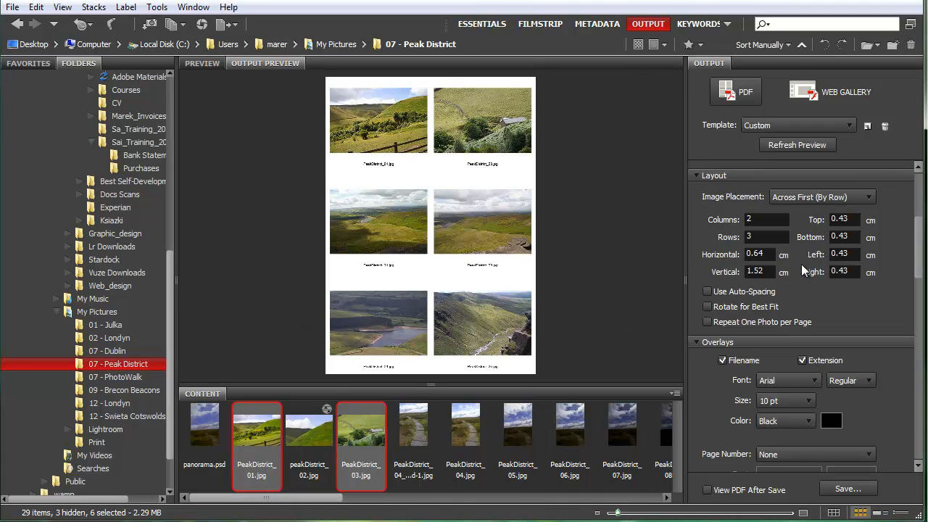
Set the page's left and right margins to 2 cm and refresh the preview
left_click(849, 259)
type("2")
key("Tab")
type("2")
key("Tab")
left_click(800, 147)
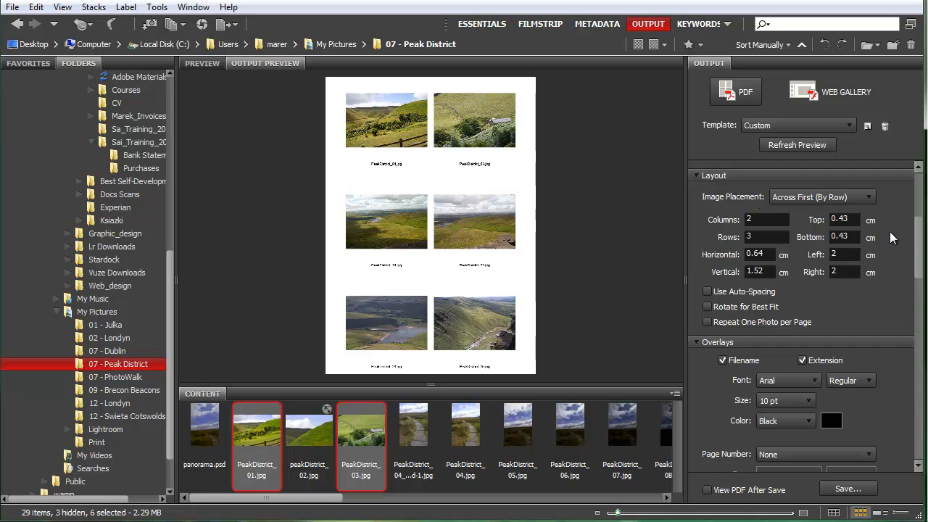
Add a foreground text watermark to each image with "© 2011", the photographer's full name and "Photography", and refresh the preview
left_click_drag(923, 251, 924, 431)
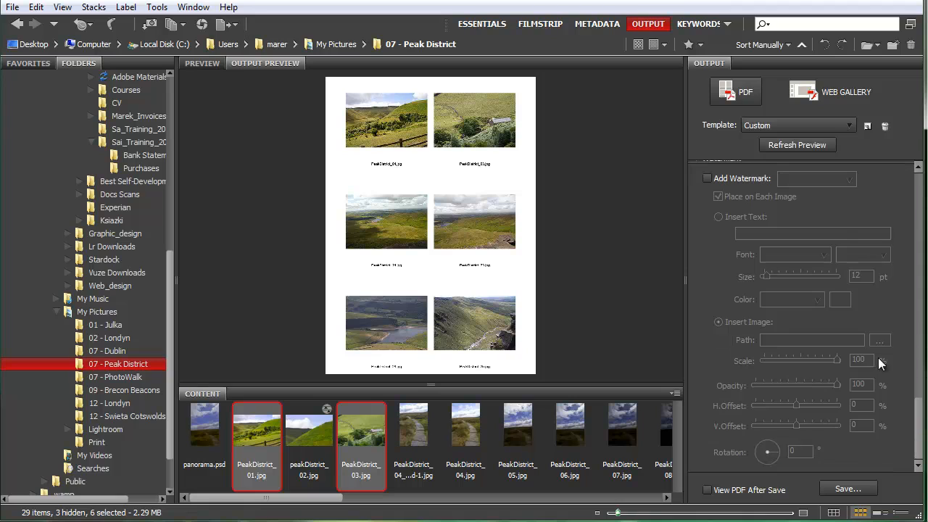
left_click(918, 167)
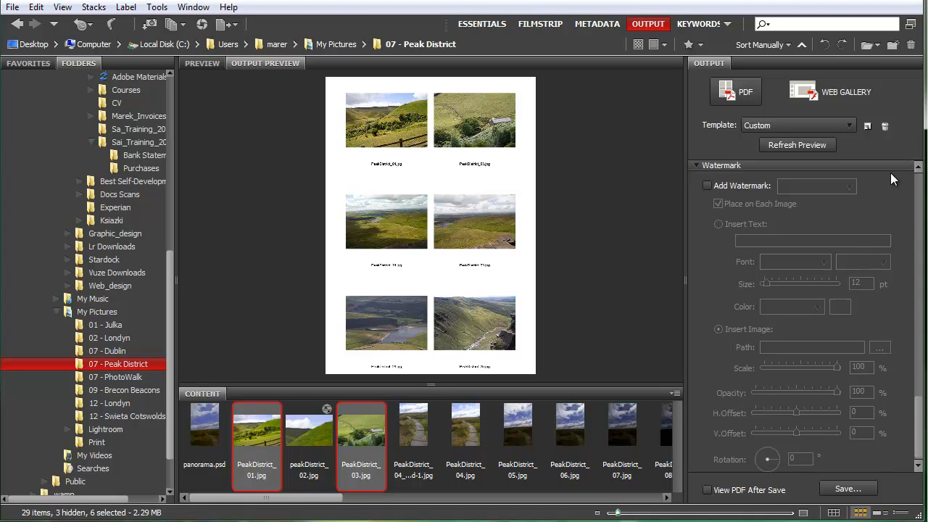
left_click(723, 190)
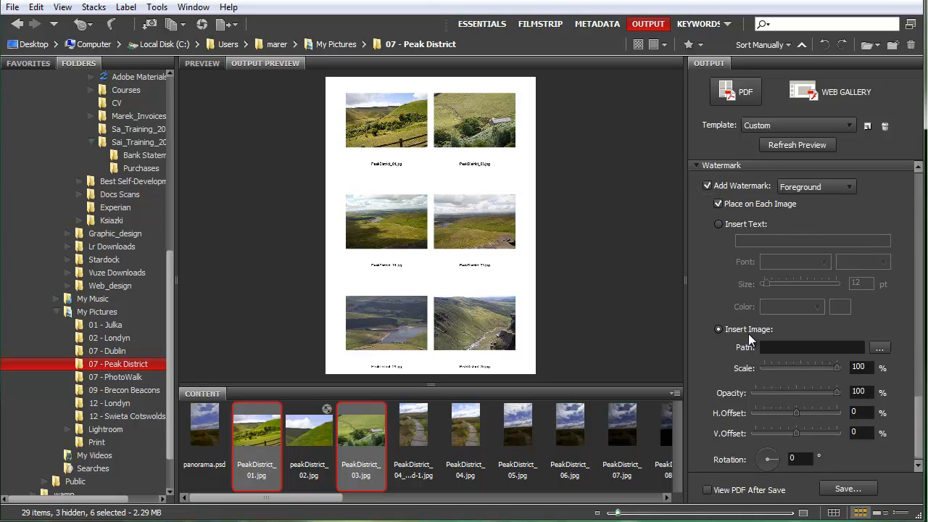
left_click(717, 224)
left_click(761, 242)
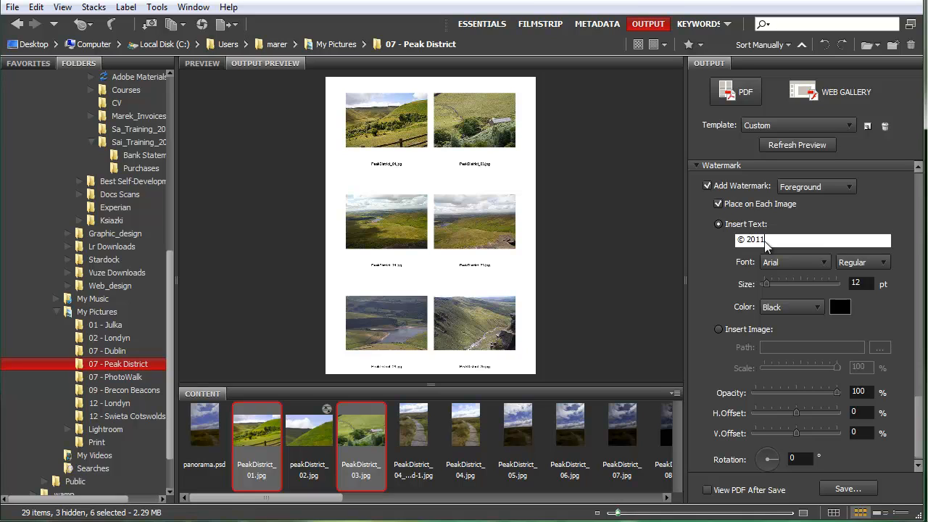
type("Marek Mularczyk Photography")
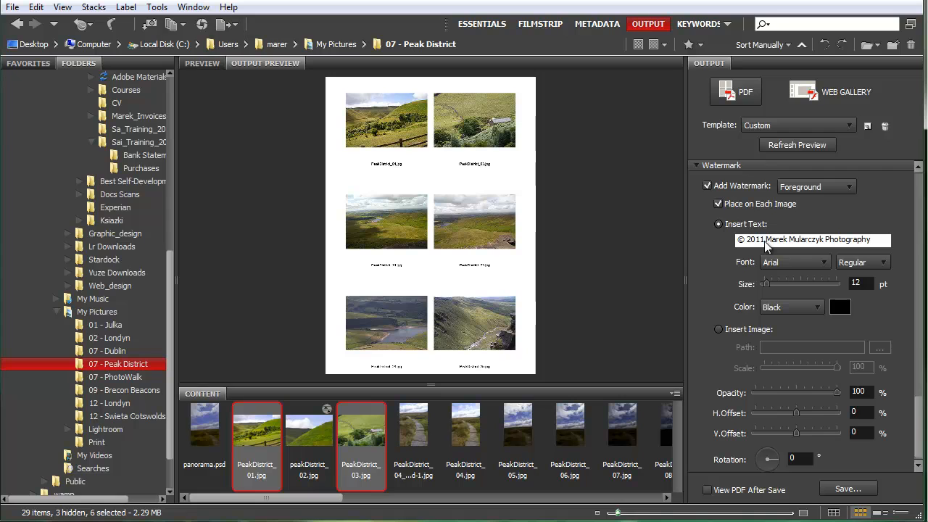
left_click(791, 144)
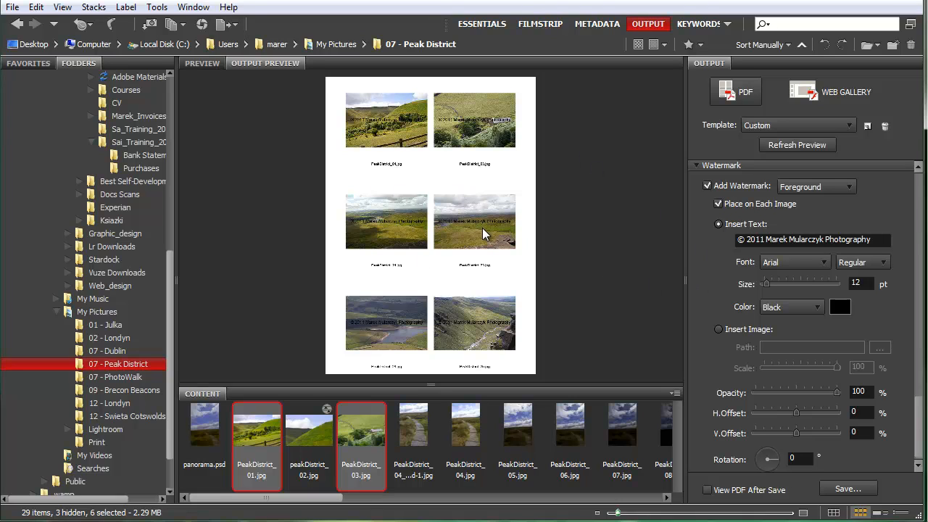
Change the watermark text colour to white (RGB 255, 255, 255) and refresh the preview
left_click(840, 307)
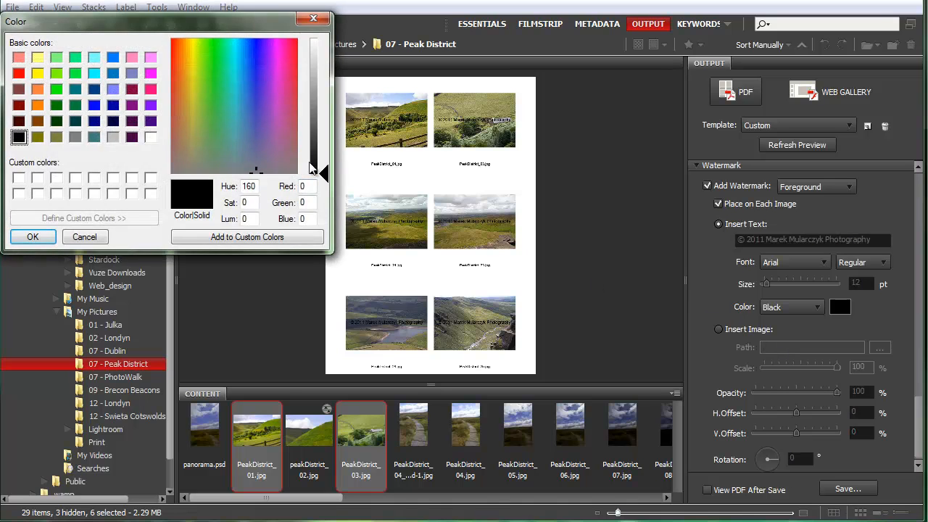
left_click_drag(324, 149, 324, 40)
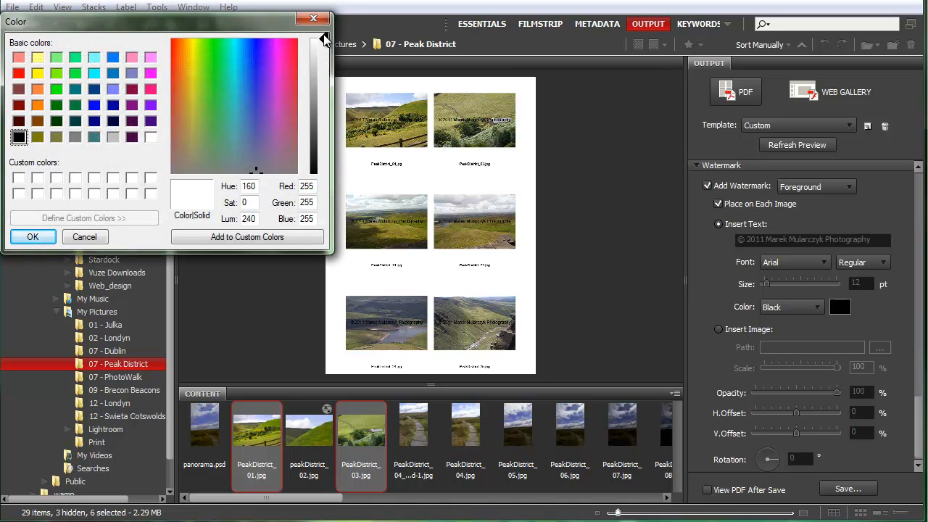
left_click(32, 237)
left_click(782, 146)
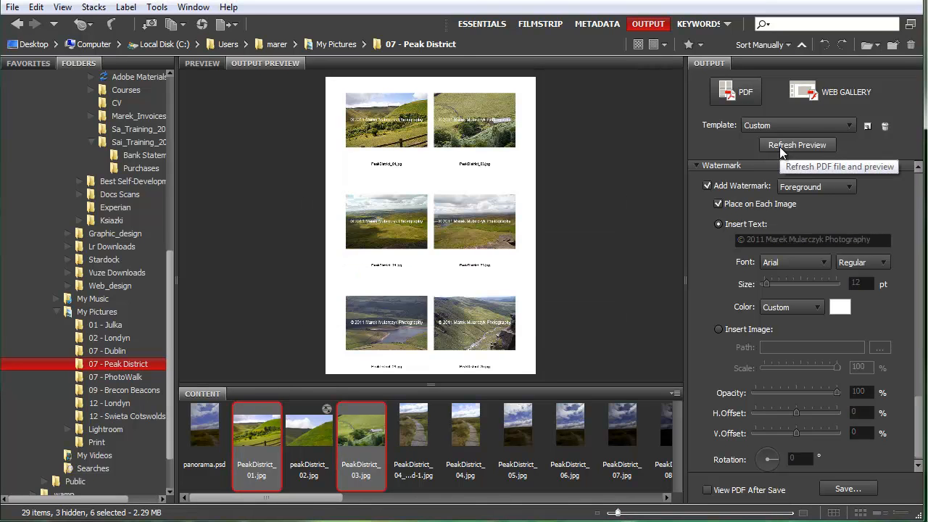
Lower the watermark opacity to 30% and refresh the enlarged output preview
left_click_drag(430, 387, 448, 440)
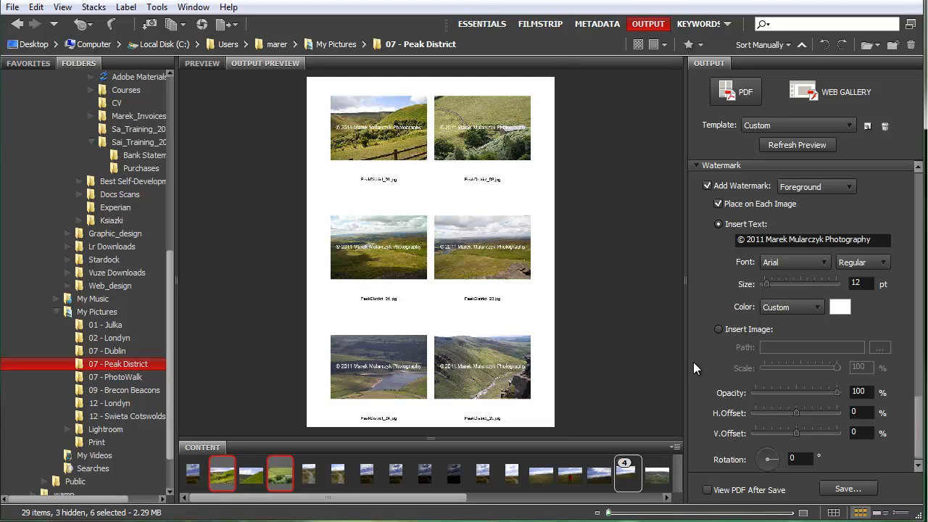
left_click_drag(834, 393, 779, 395)
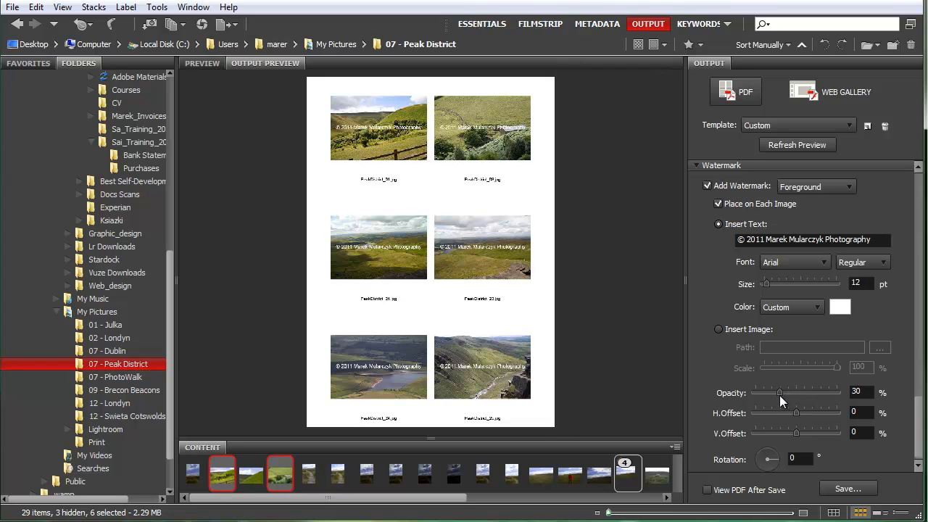
left_click(797, 145)
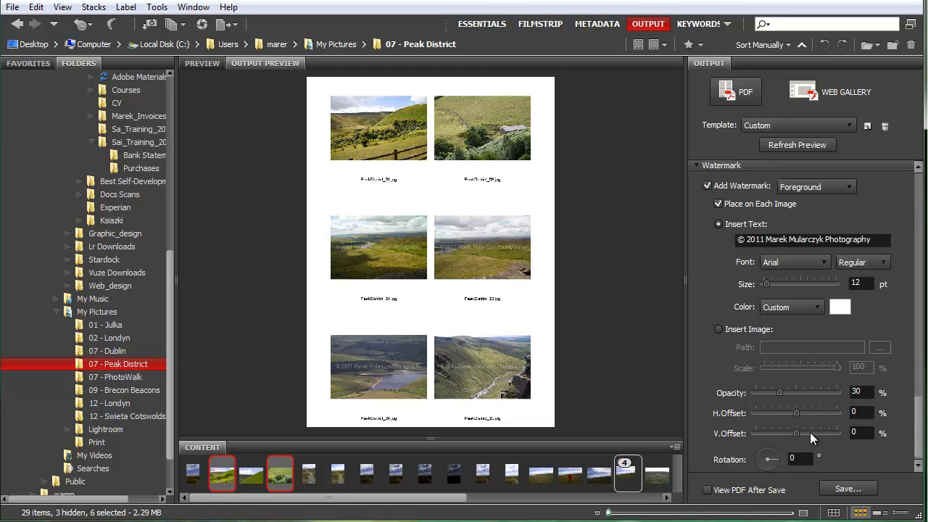
Try a watermark vertical offset of 57%, set it to -21% instead, and refresh the preview
left_click_drag(817, 432, 819, 437)
left_click(798, 145)
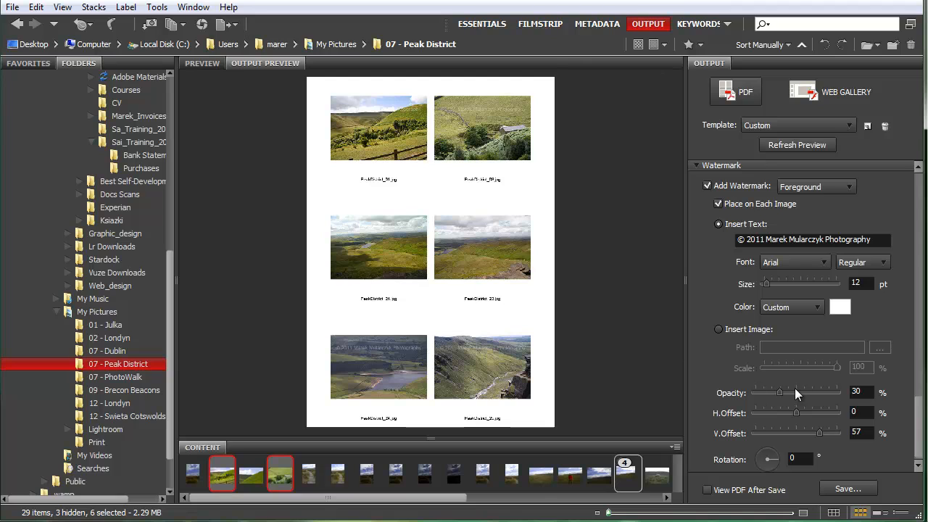
left_click_drag(819, 434, 787, 436)
left_click(784, 142)
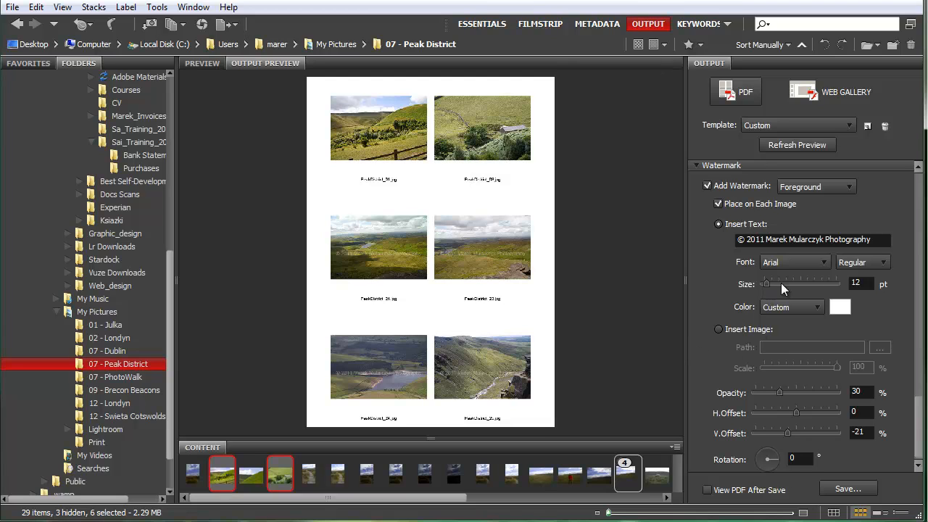
left_click(825, 261)
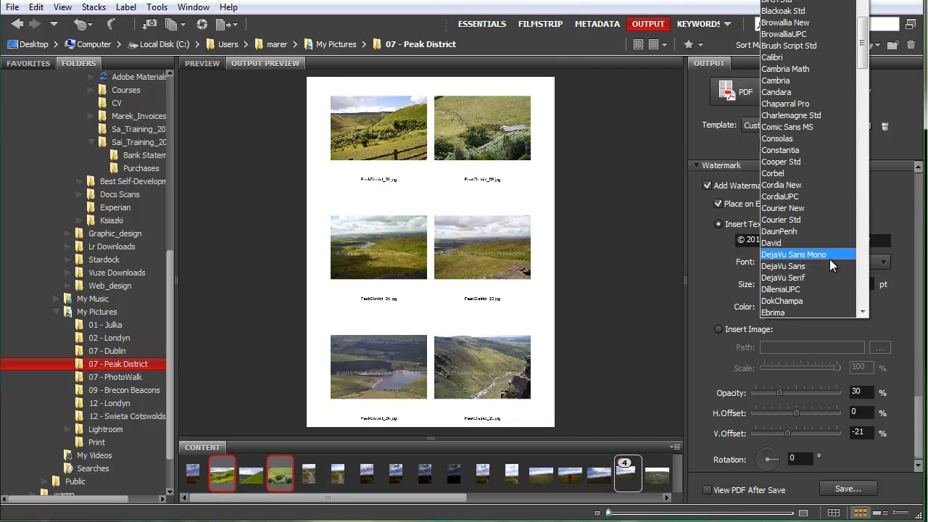
left_click(888, 319)
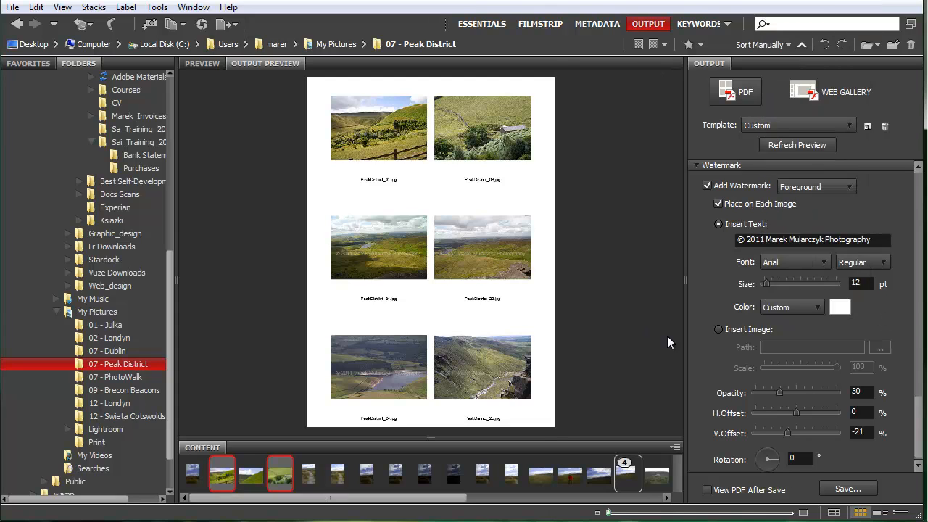
Switch the watermark to an image, choose the logo file from the Graphic_design folder in Documents, and refresh the preview
left_click(719, 332)
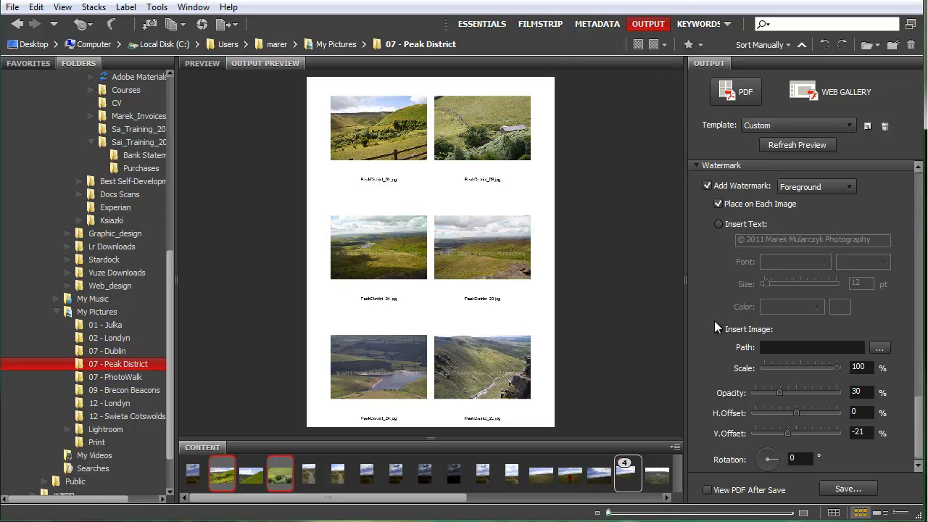
left_click(880, 349)
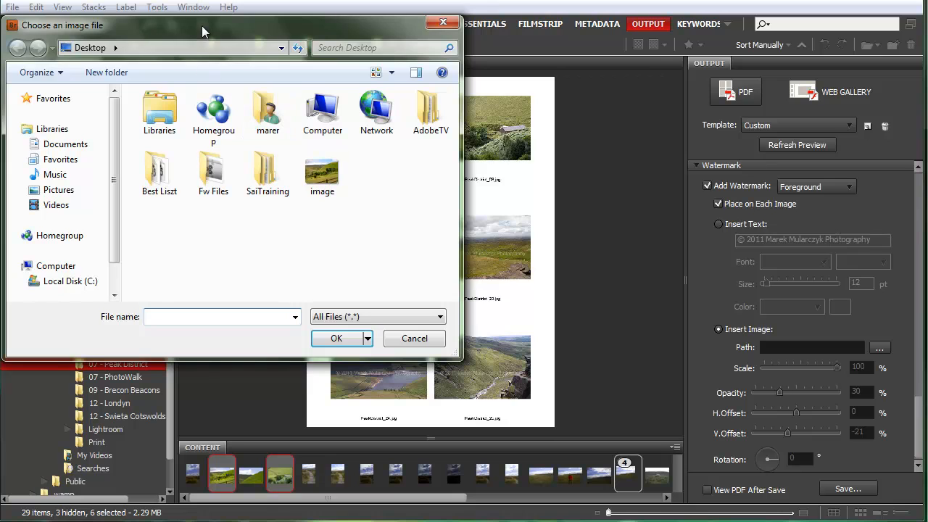
left_click_drag(204, 26, 397, 55)
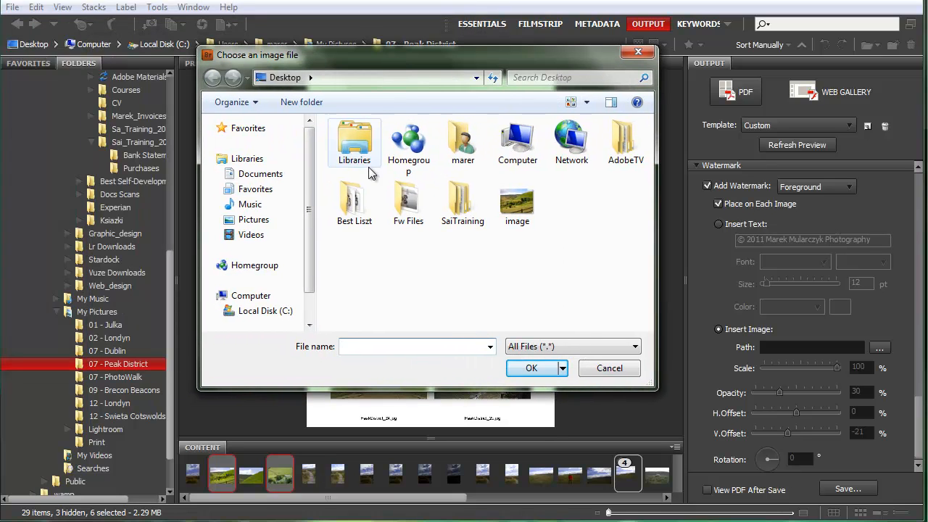
left_click(273, 174)
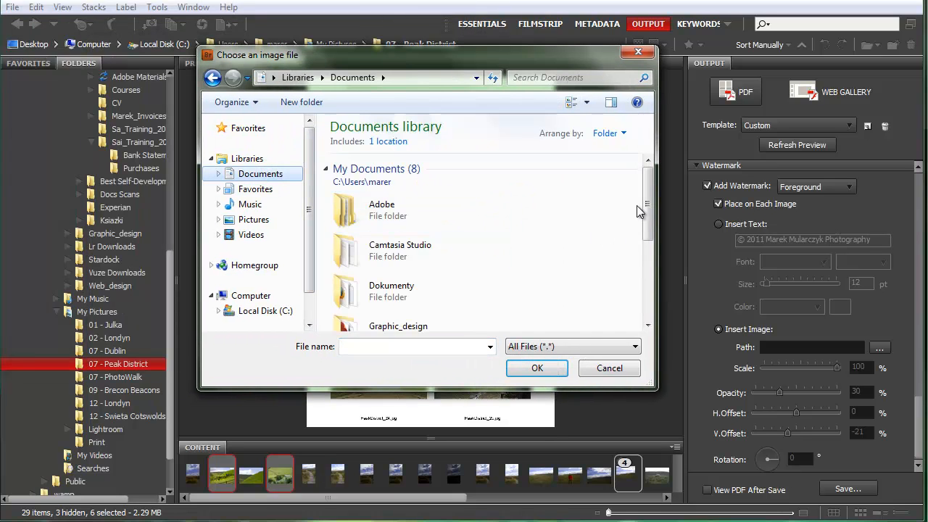
scroll(637, 206, "down", 3)
double_click(343, 222)
left_click_drag(646, 194, 642, 261)
double_click(339, 213)
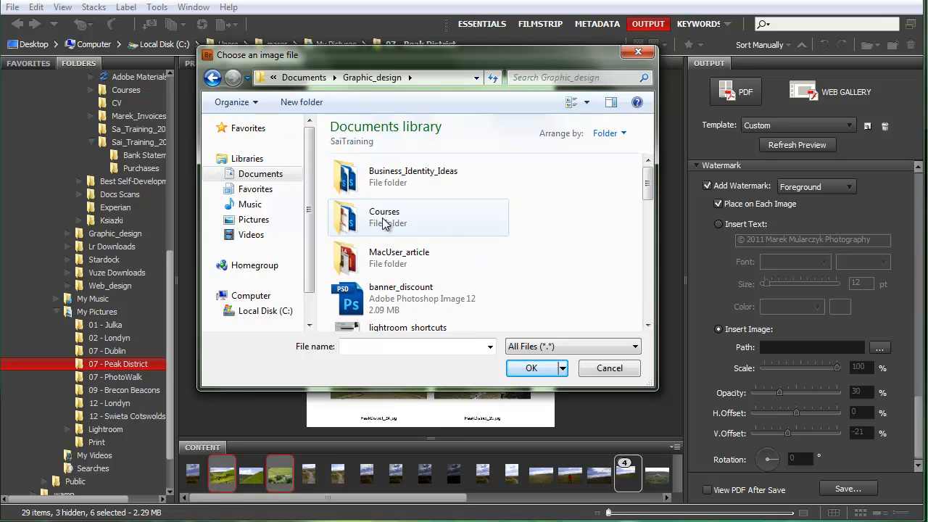
left_click_drag(646, 182, 646, 297)
double_click(441, 278)
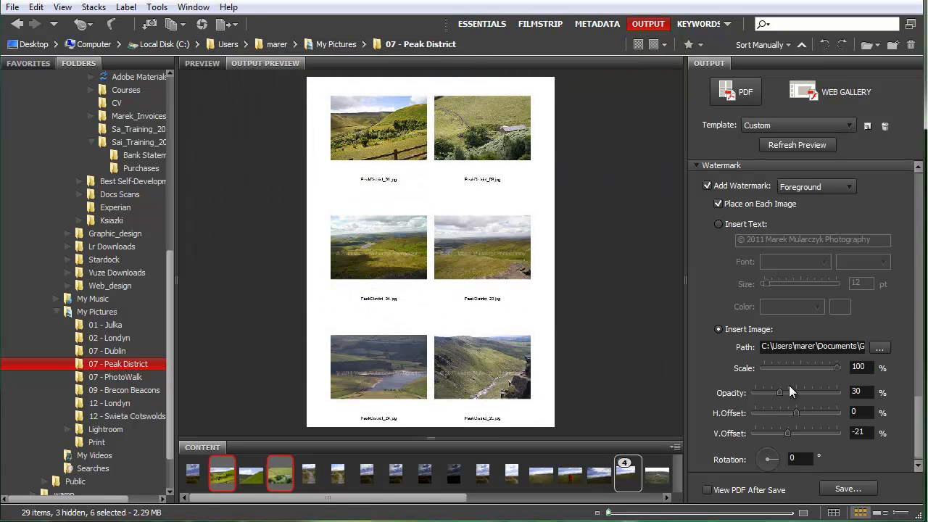
left_click(783, 149)
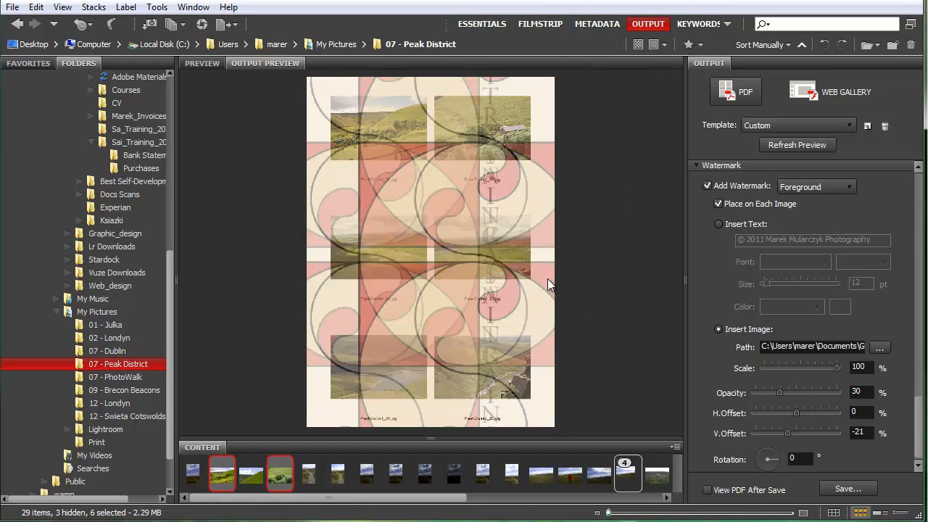
Scale the logo watermark down to 13%, rotate it 65 degrees, and refresh the preview
left_click_drag(837, 367, 793, 368)
left_click(800, 142)
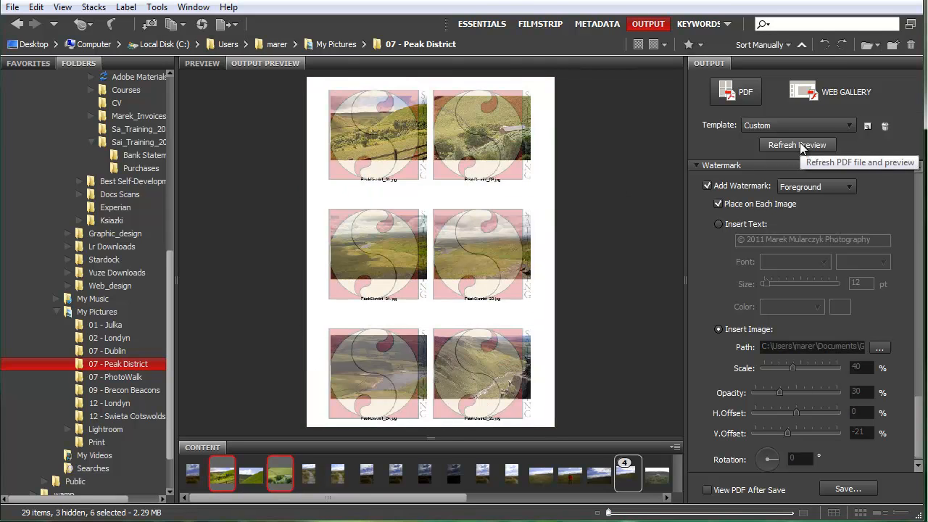
left_click_drag(790, 369, 772, 369)
left_click(791, 144)
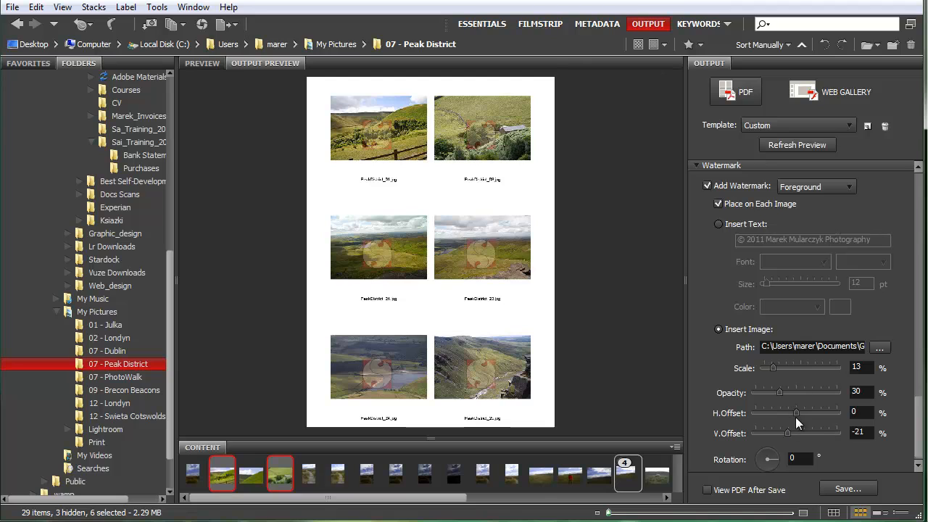
left_click(774, 452)
left_click(785, 144)
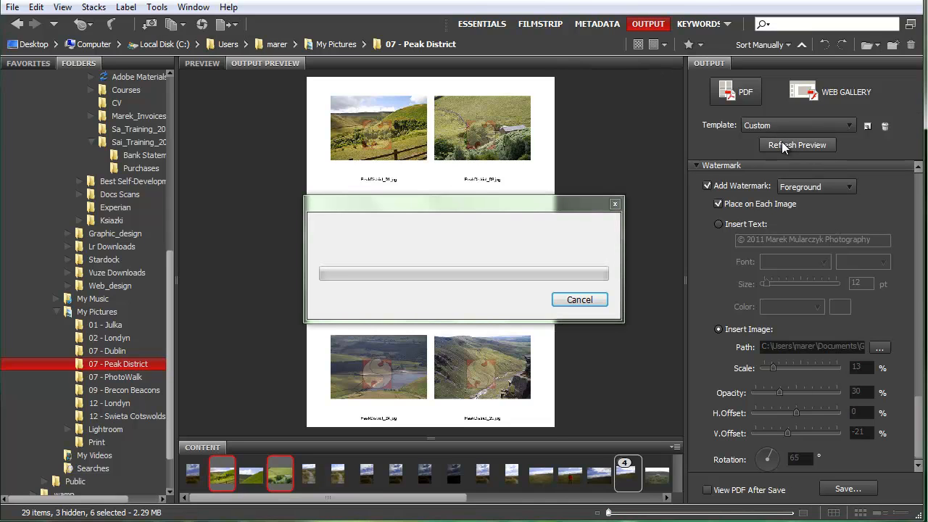